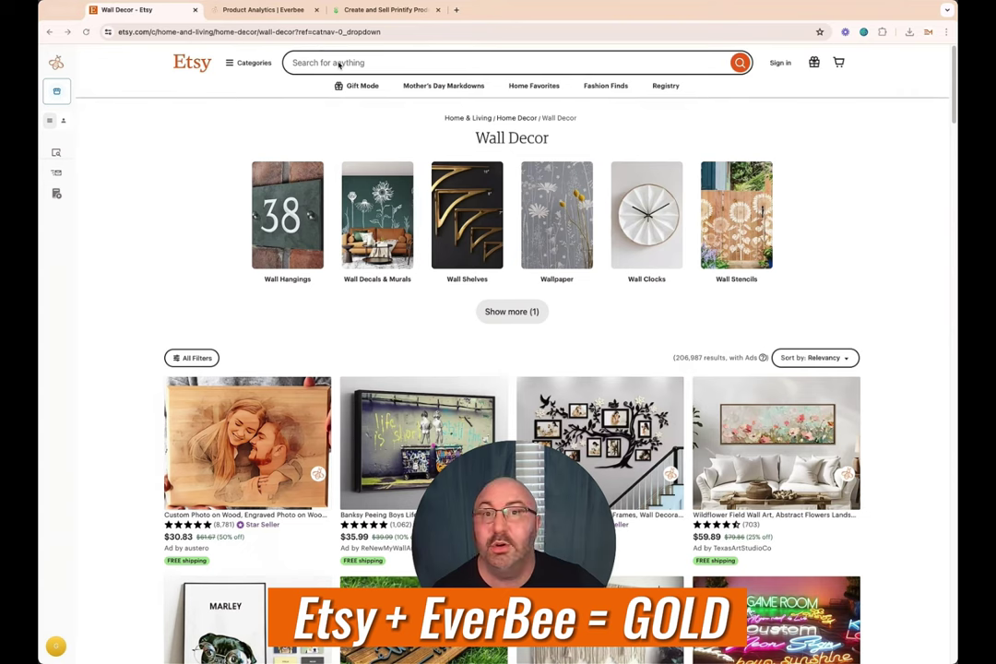
Enter "canvas wall art" in the Etsy search to check the suggested keywords and their monthly search volumes
click(336, 63)
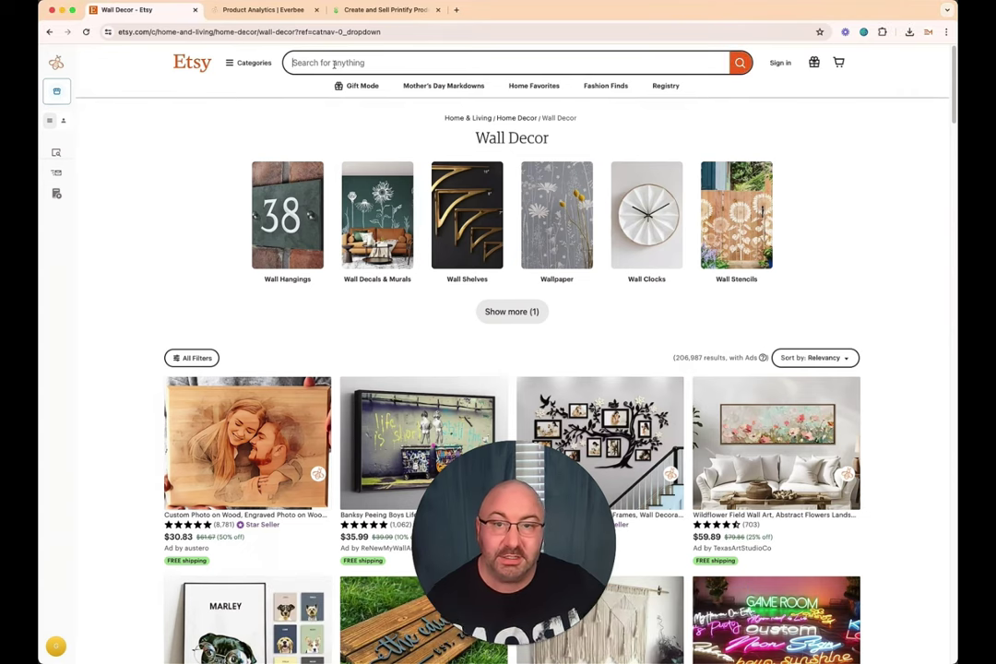
text(c)
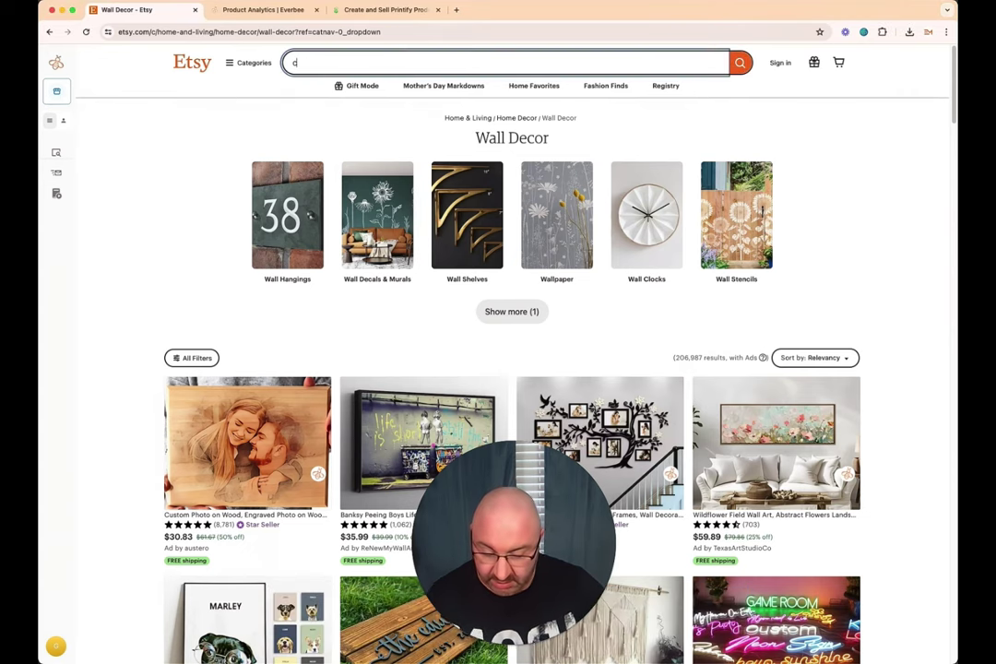
text(anvas wall art)
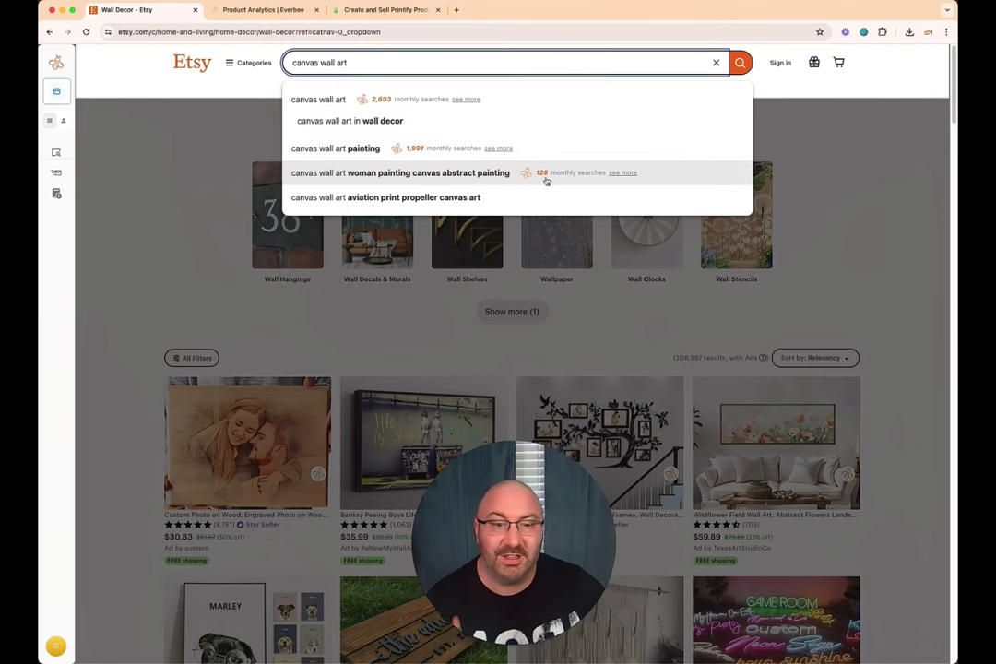
click(225, 139)
Switch to EverBee Product Analytics and review the listings found for "canvas wall art"
click(261, 11)
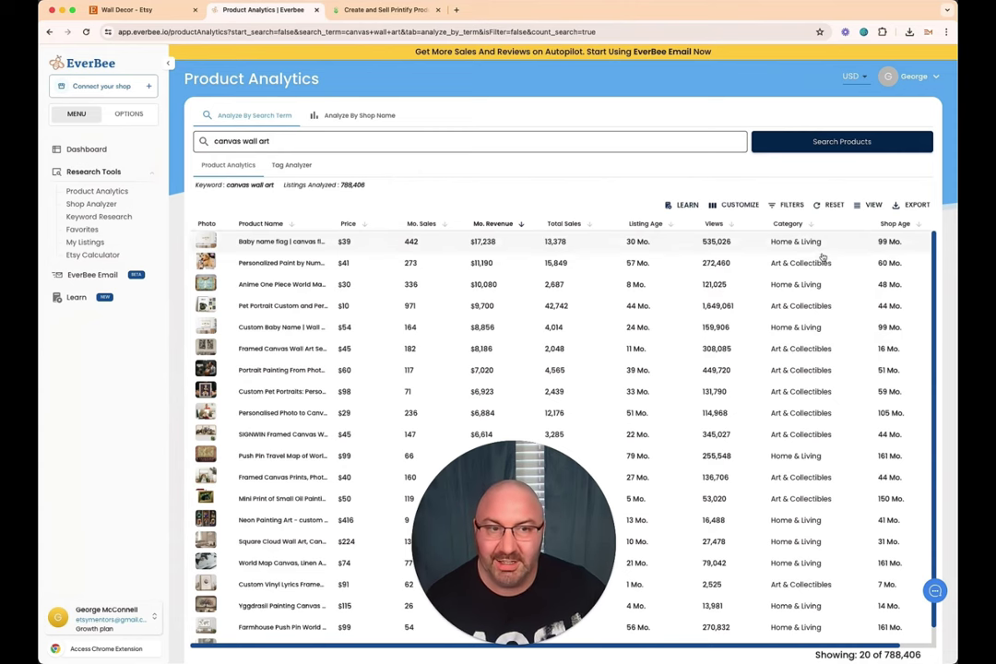
mouse_move(207, 264)
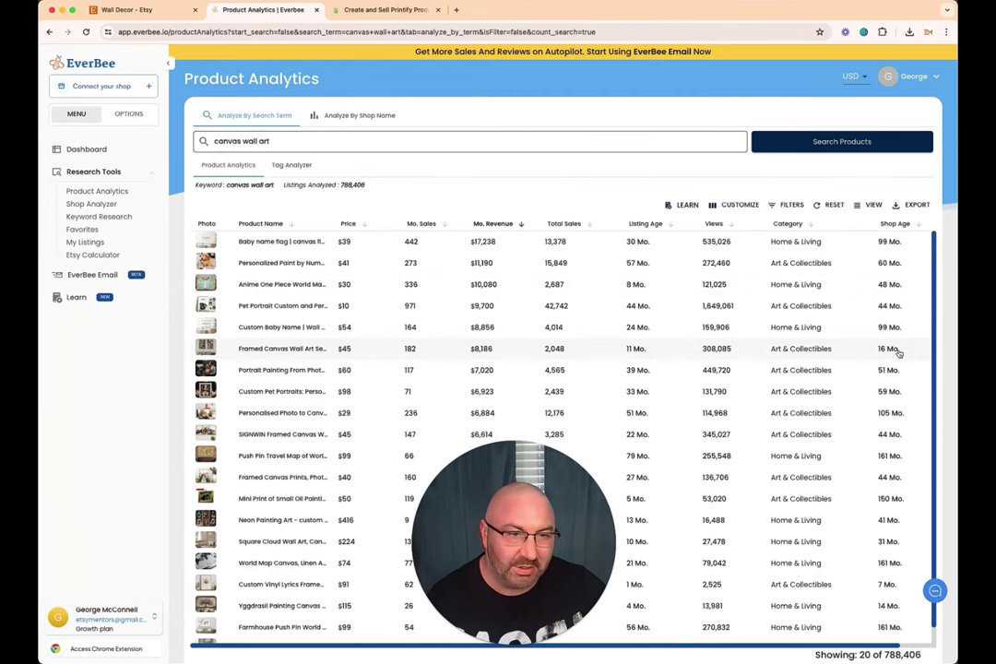
mouse_move(214, 348)
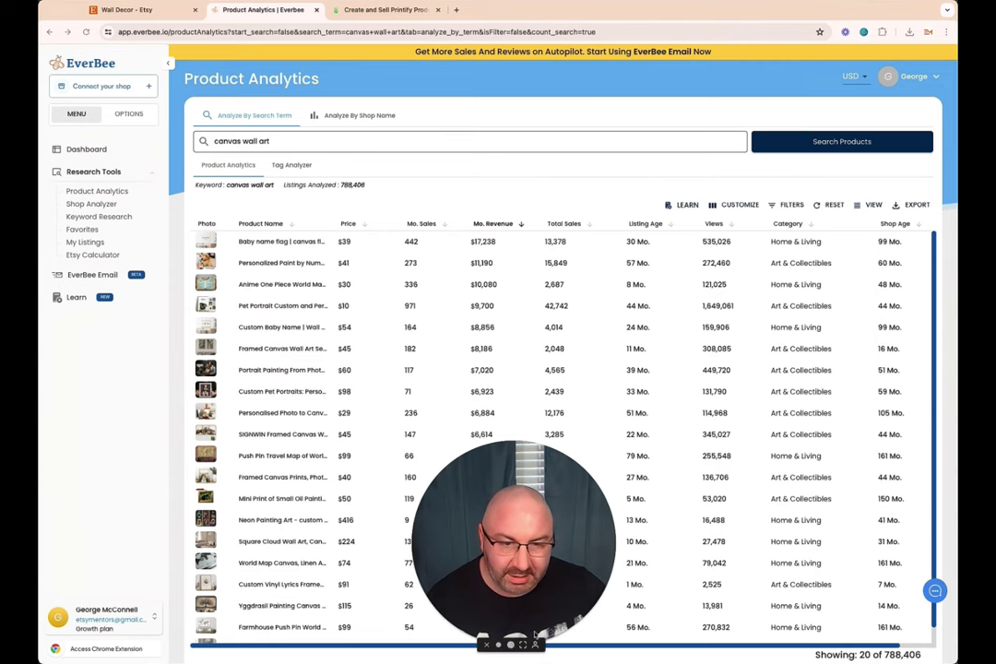
drag(521, 572, 536, 81)
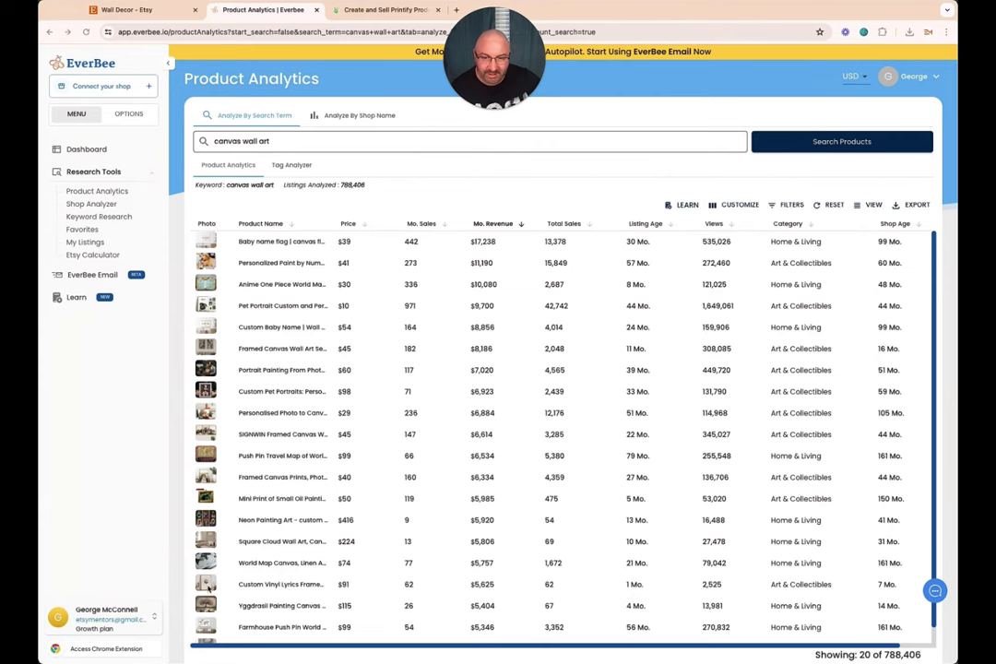
mouse_move(211, 587)
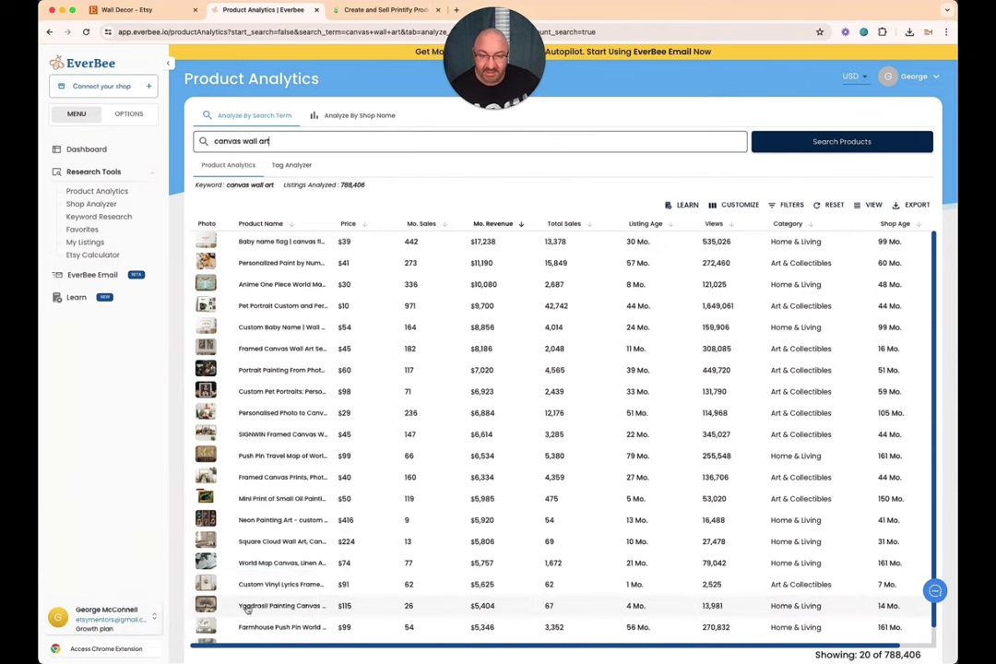
Open the listing details of the Yggdrasil Painting Canvas product and examine its estimated monthly sales and revenue
click(295, 606)
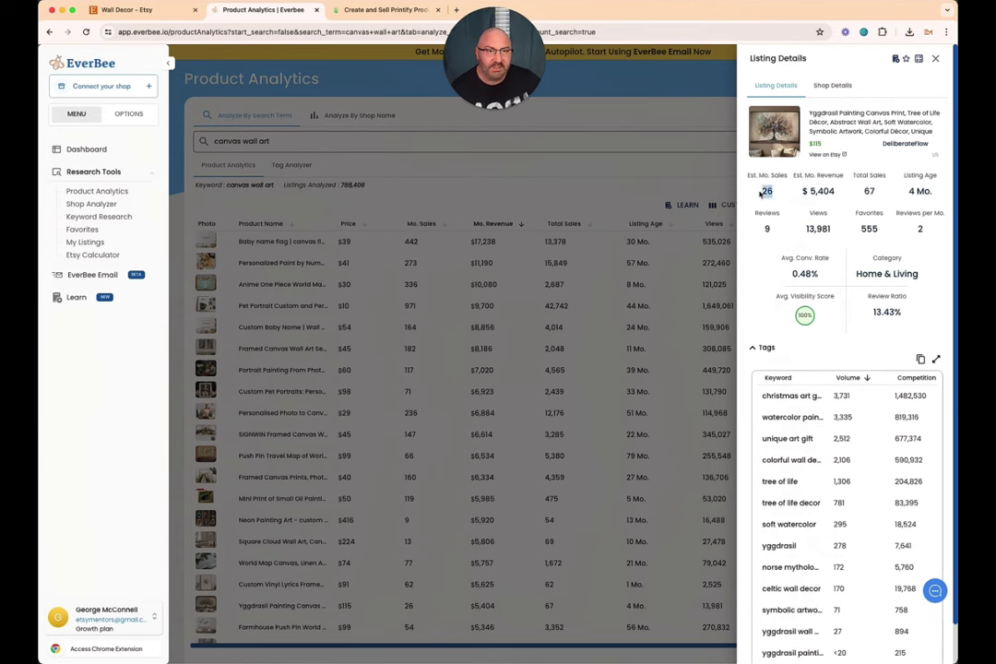
drag(801, 191, 836, 191)
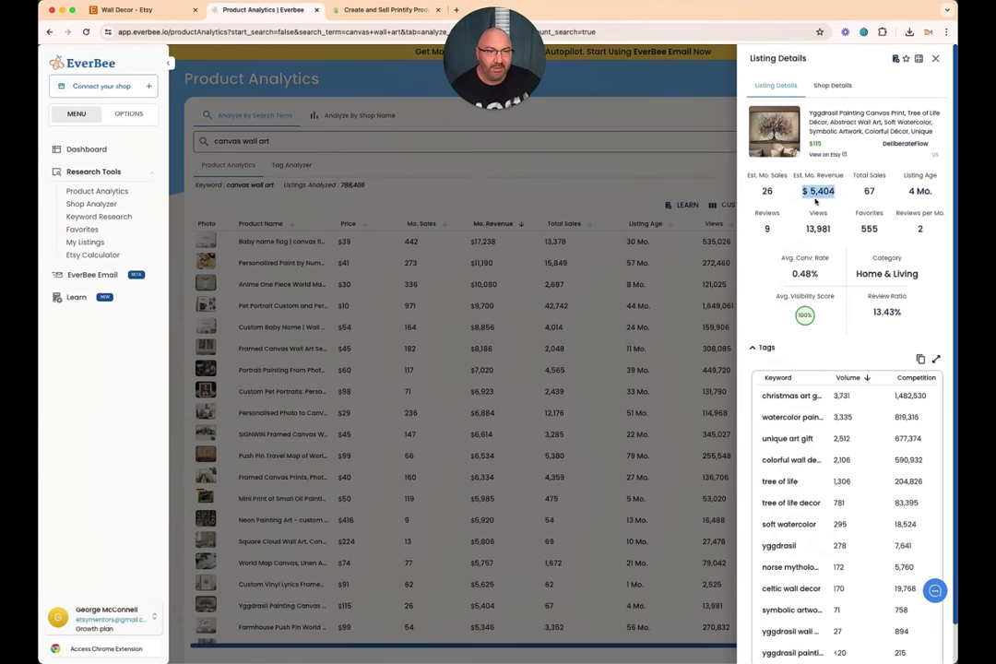
click(814, 195)
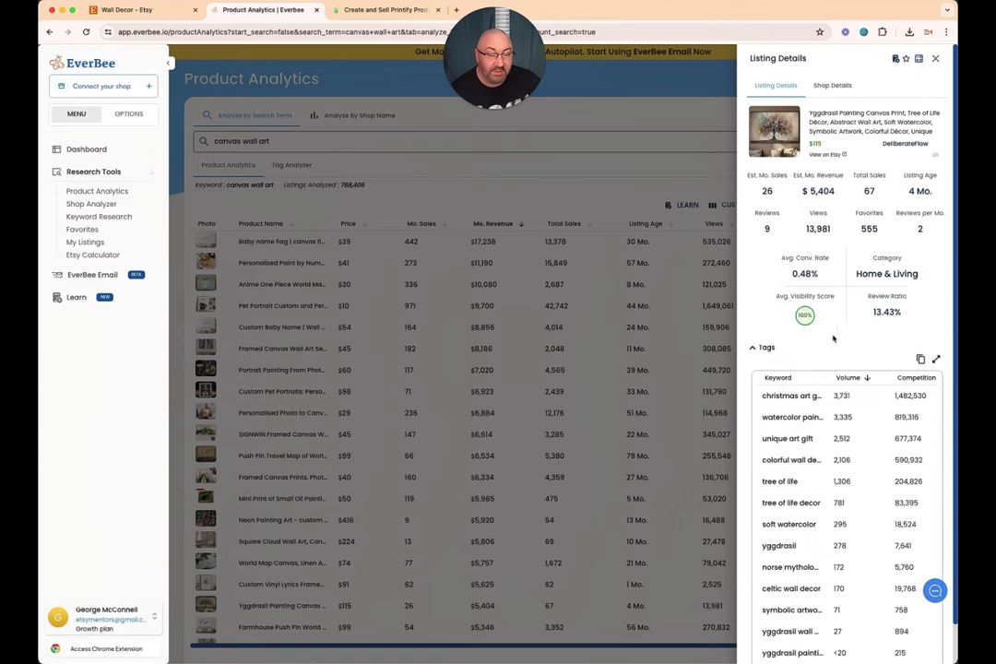
View the Yggdrasil canvas listing on Etsy and check its price ranges by canvas thickness and size
click(833, 156)
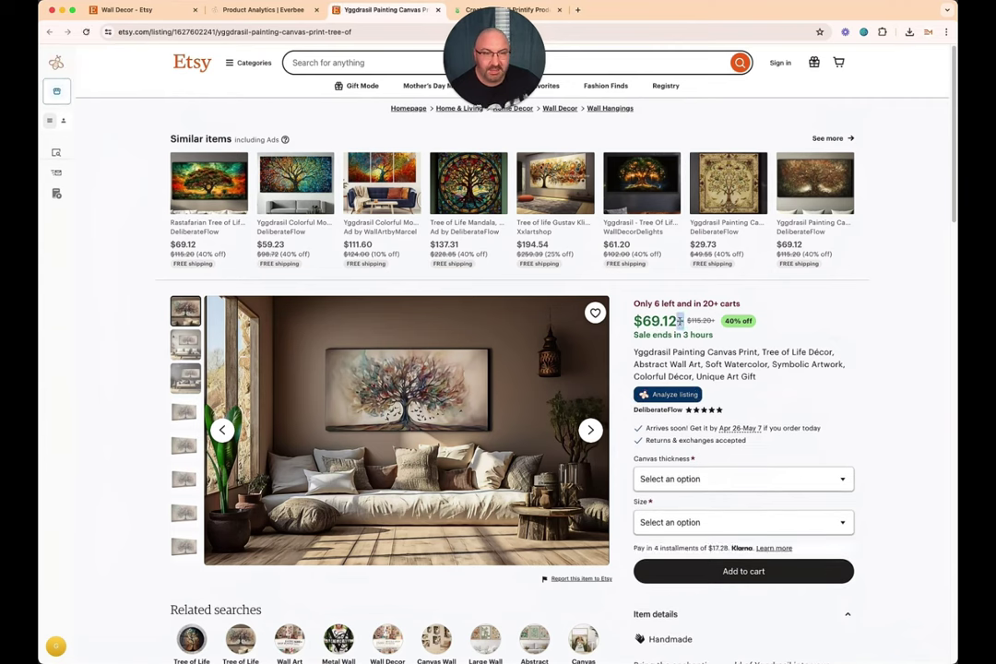
click(762, 480)
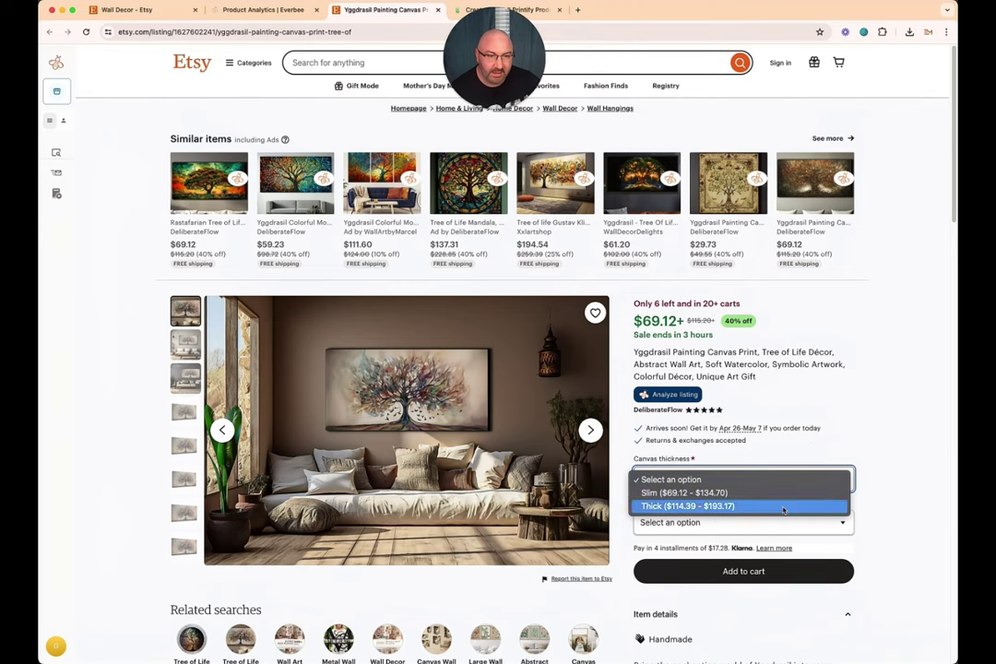
click(733, 479)
click(737, 522)
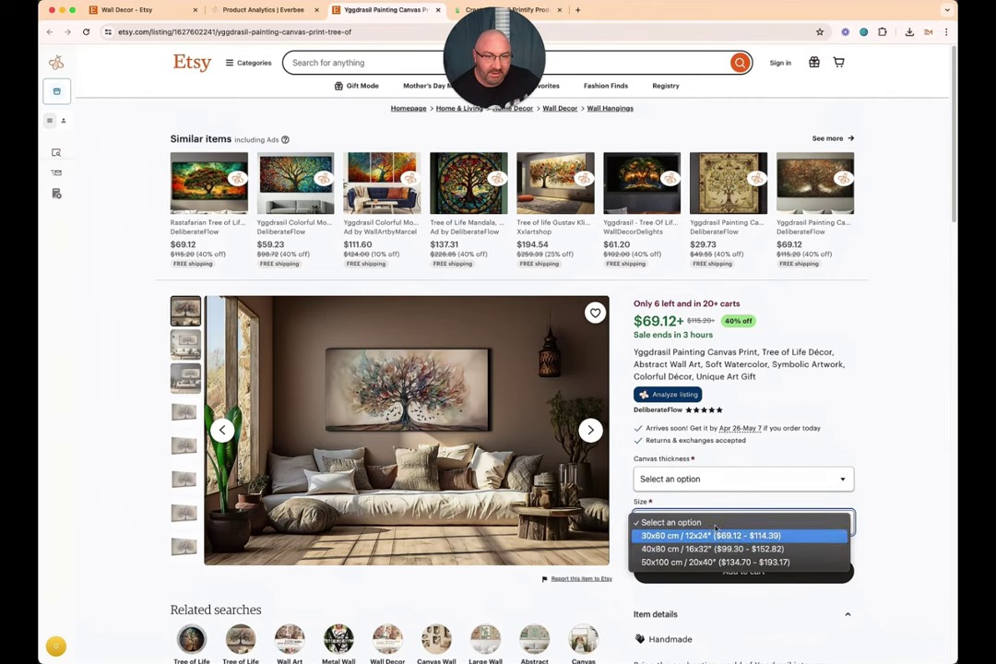
click(715, 523)
click(717, 480)
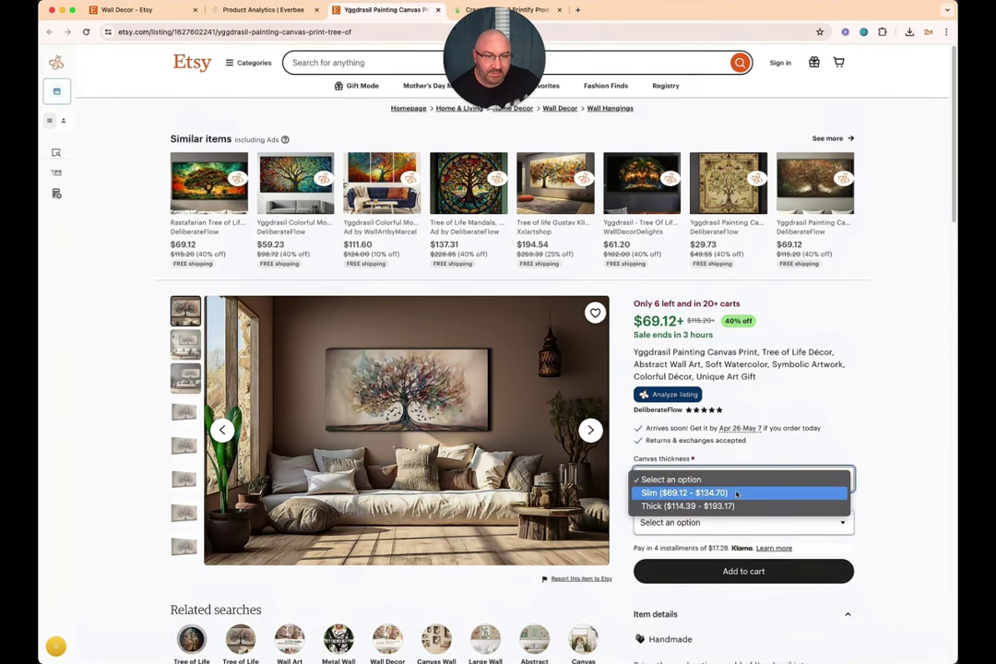
click(733, 481)
Read the listing's full item details for the frame measurements of the slim and thick variants
scroll(746, 469, down, 1)
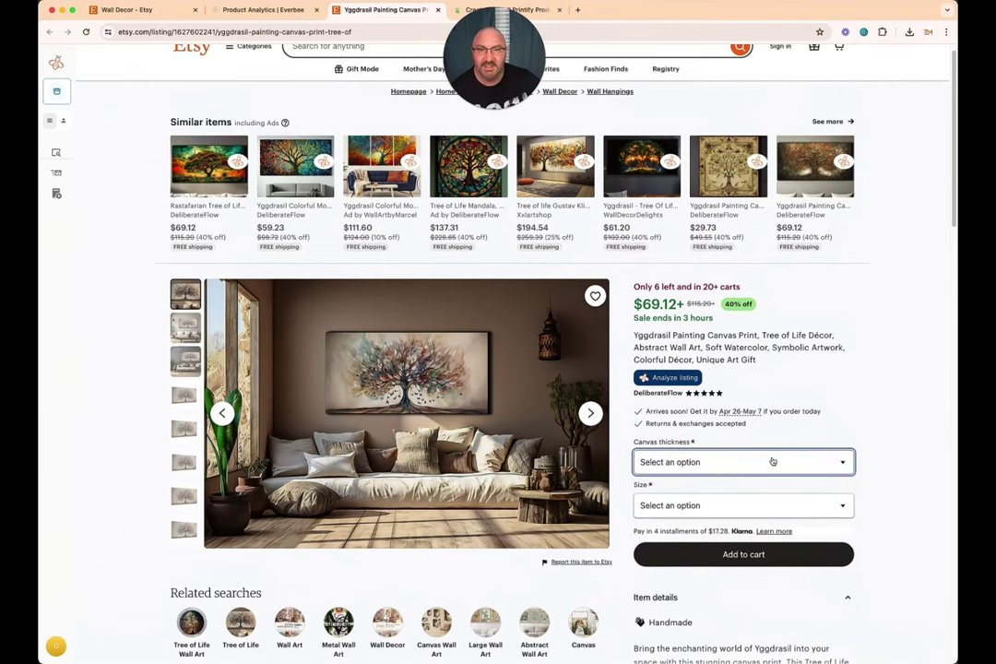
scroll(786, 449, down, 2)
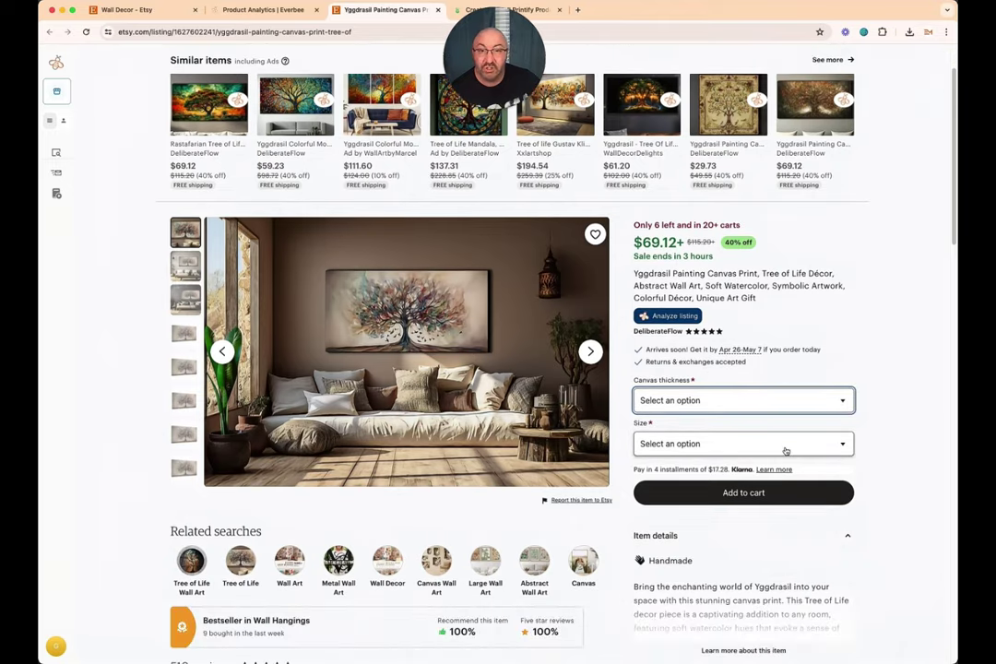
scroll(785, 450, down, 5)
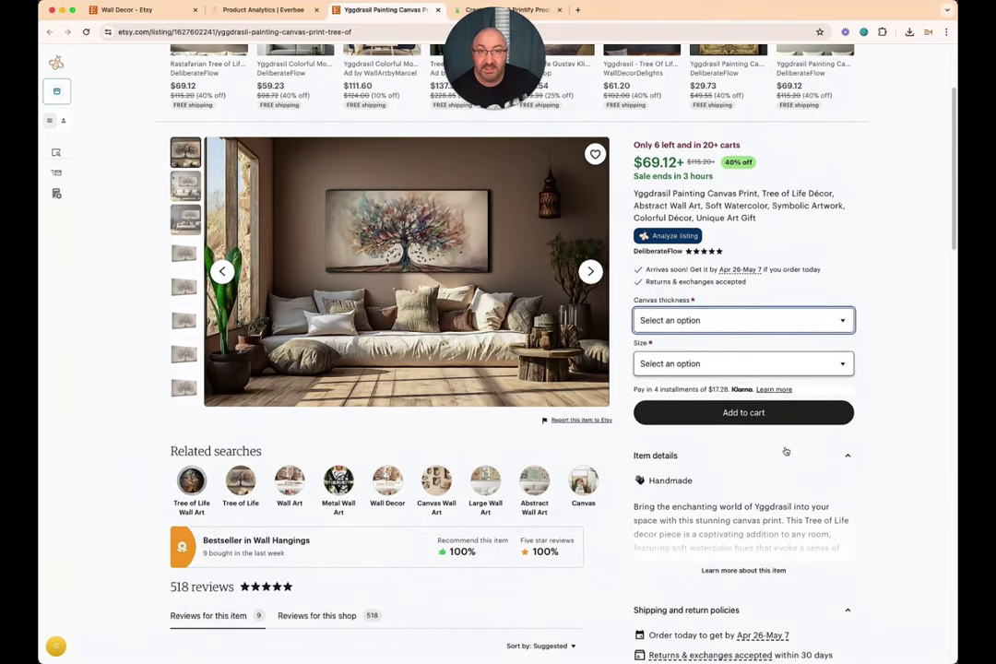
click(744, 406)
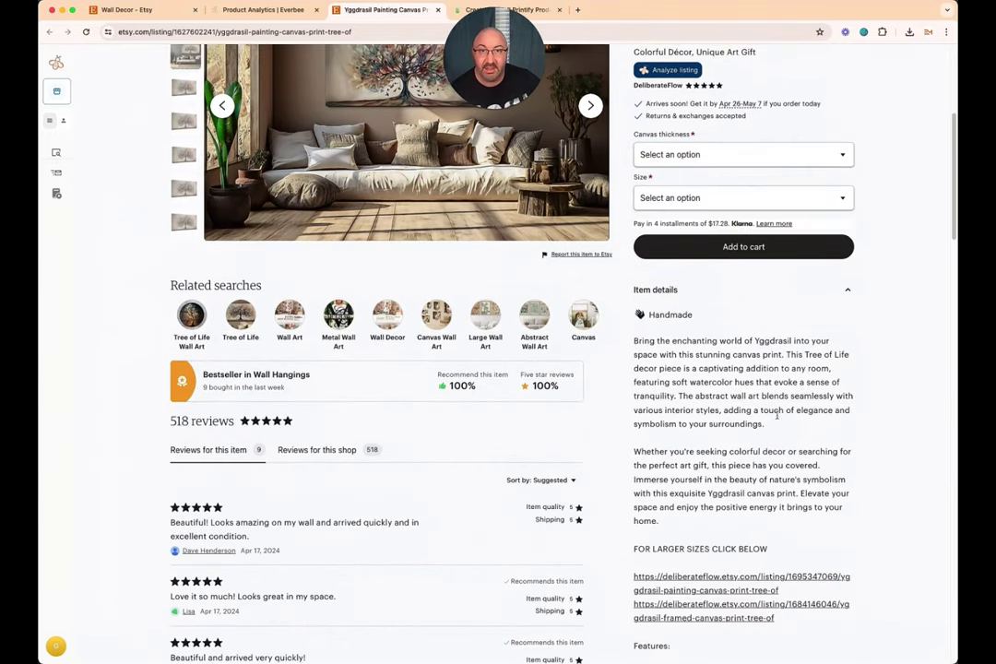
scroll(767, 424, down, 5)
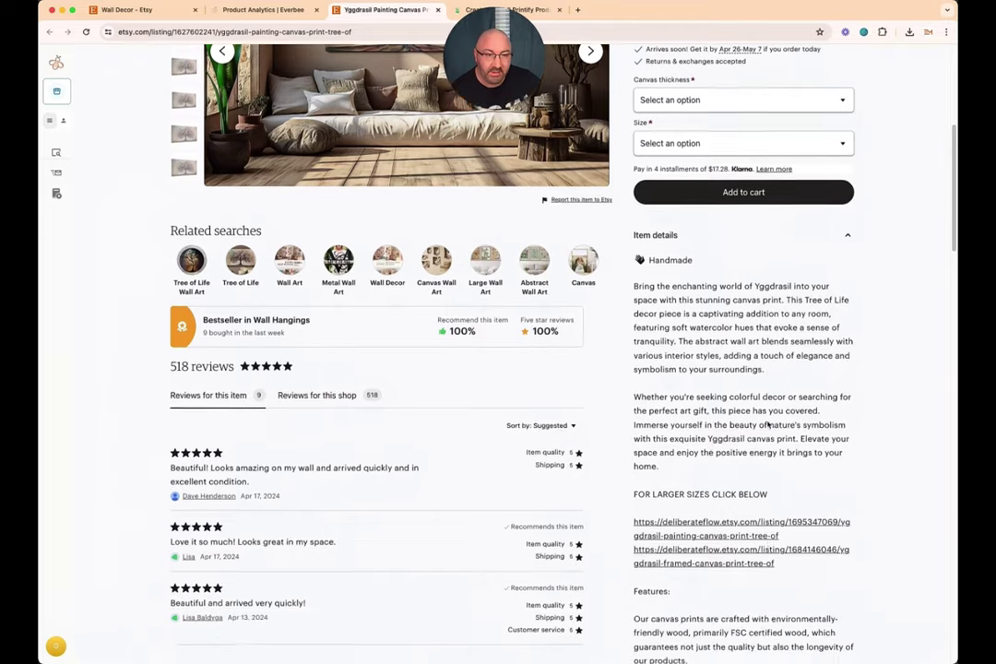
scroll(767, 427, down, 1)
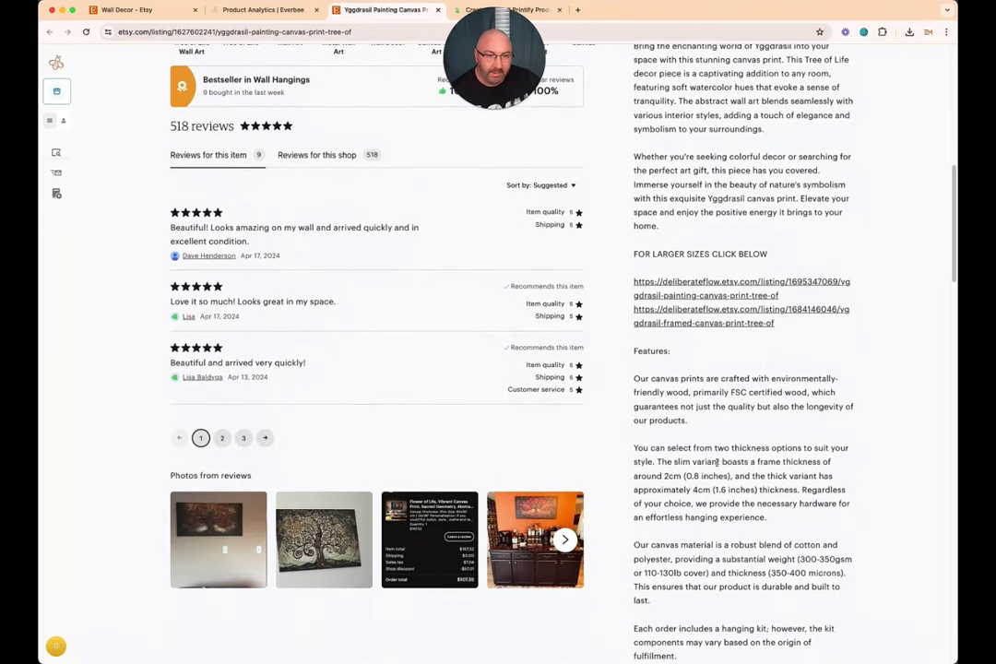
drag(685, 477, 730, 491)
click(728, 490)
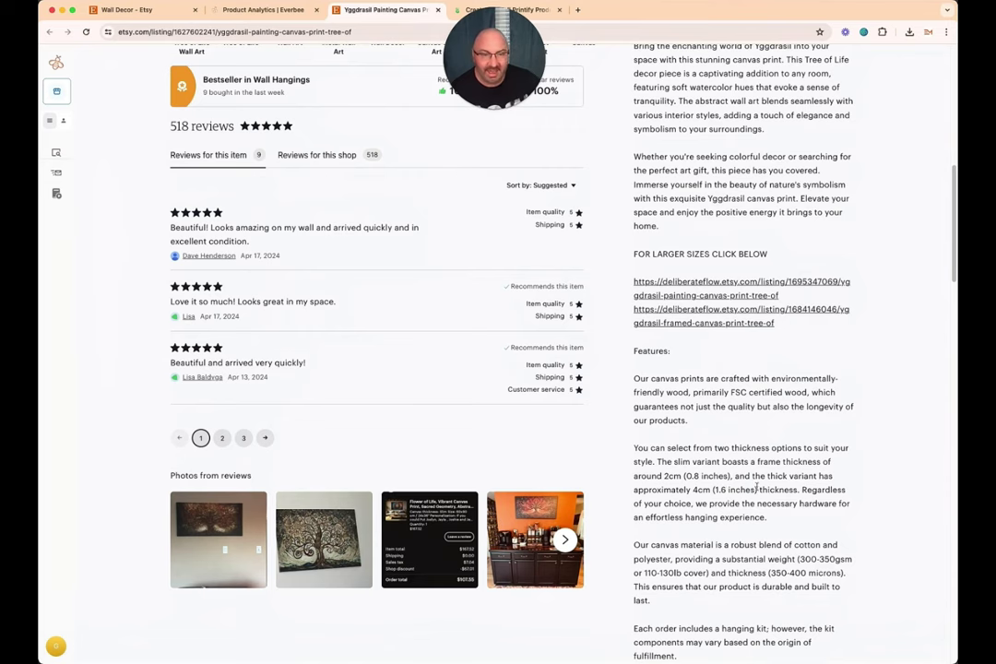
Choose the Slim canvas thickness and the 40x80 cm / 16x32" size for the Yggdrasil print
scroll(766, 479, up, 8)
scroll(765, 472, up, 1)
click(706, 391)
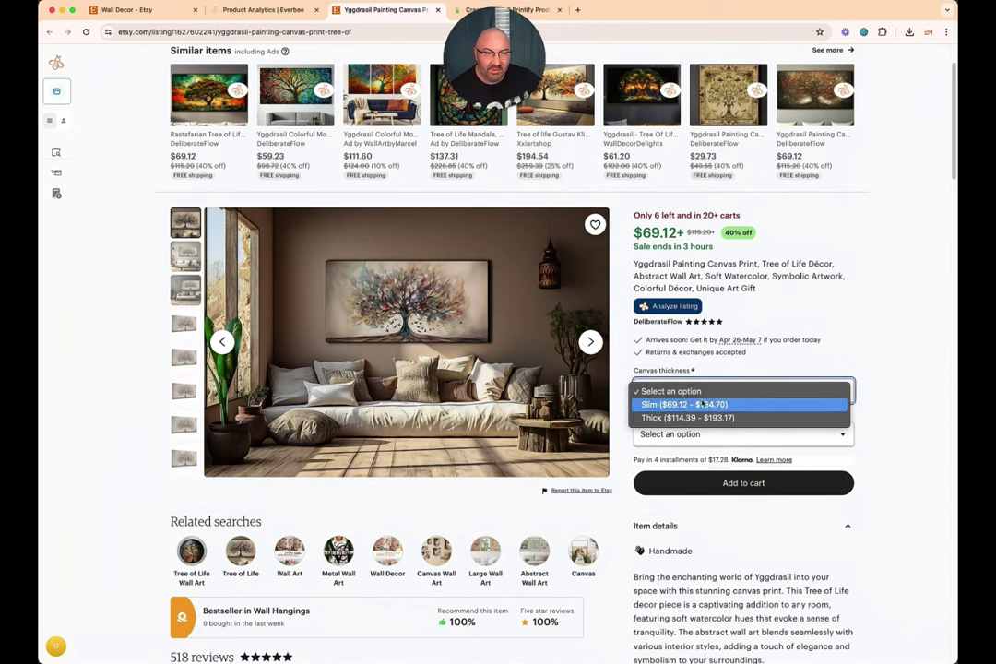
click(684, 406)
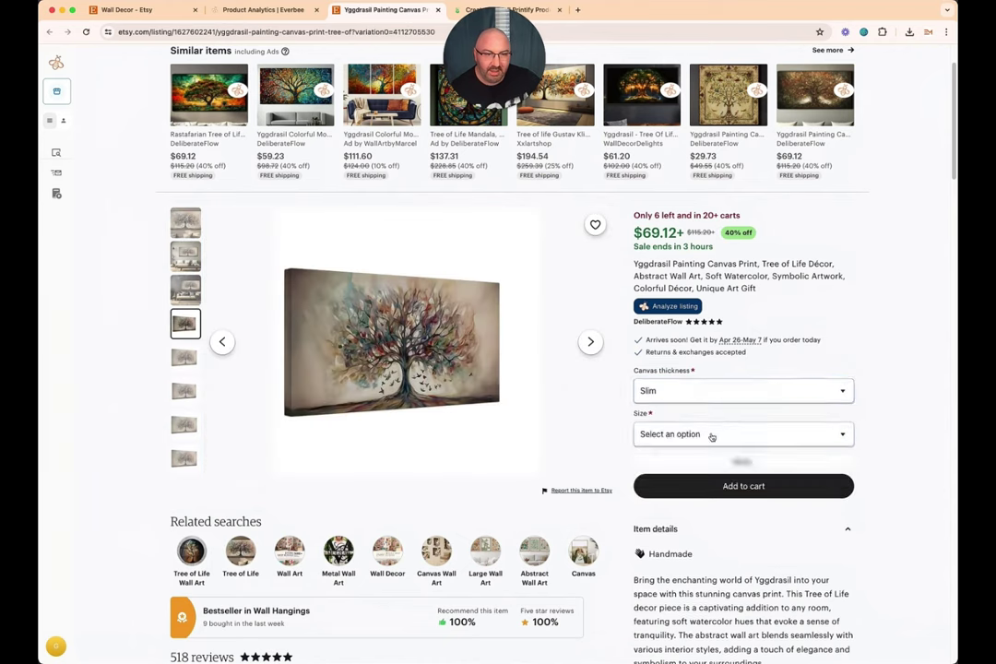
click(711, 435)
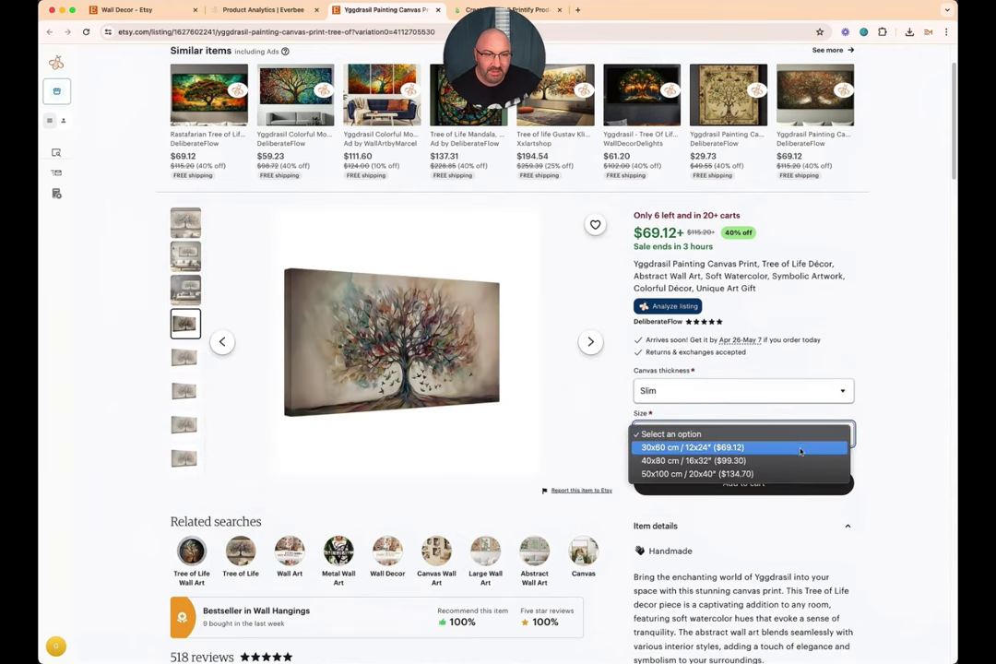
click(727, 461)
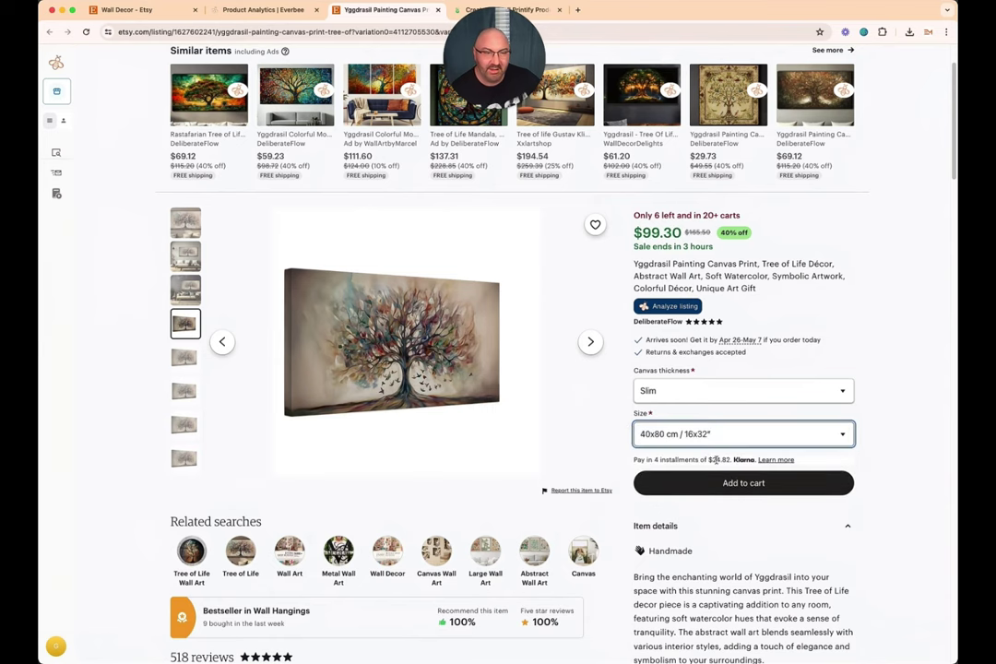
click(734, 441)
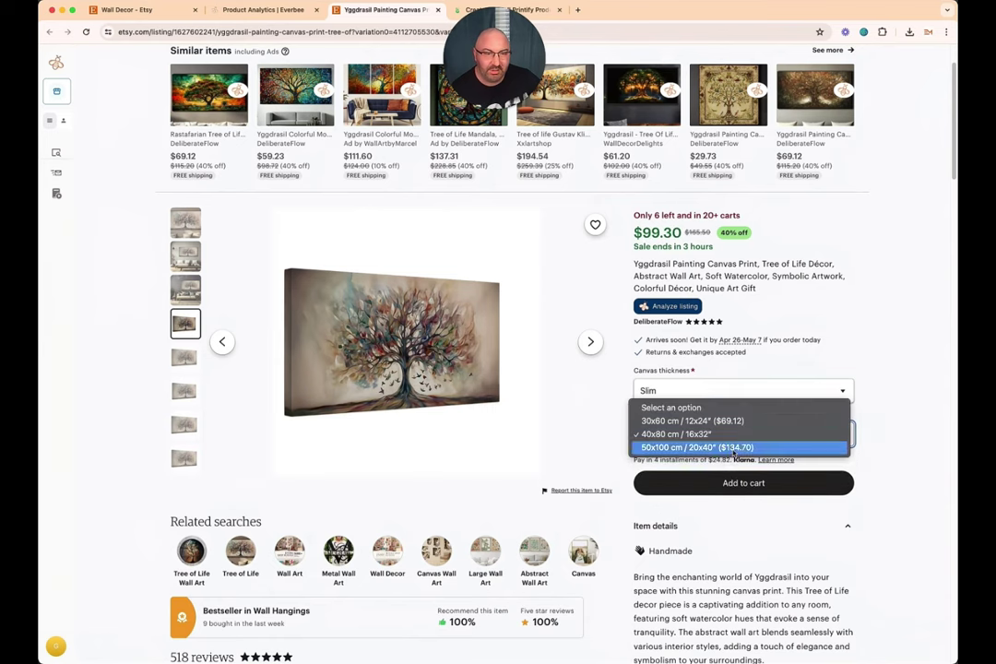
click(708, 435)
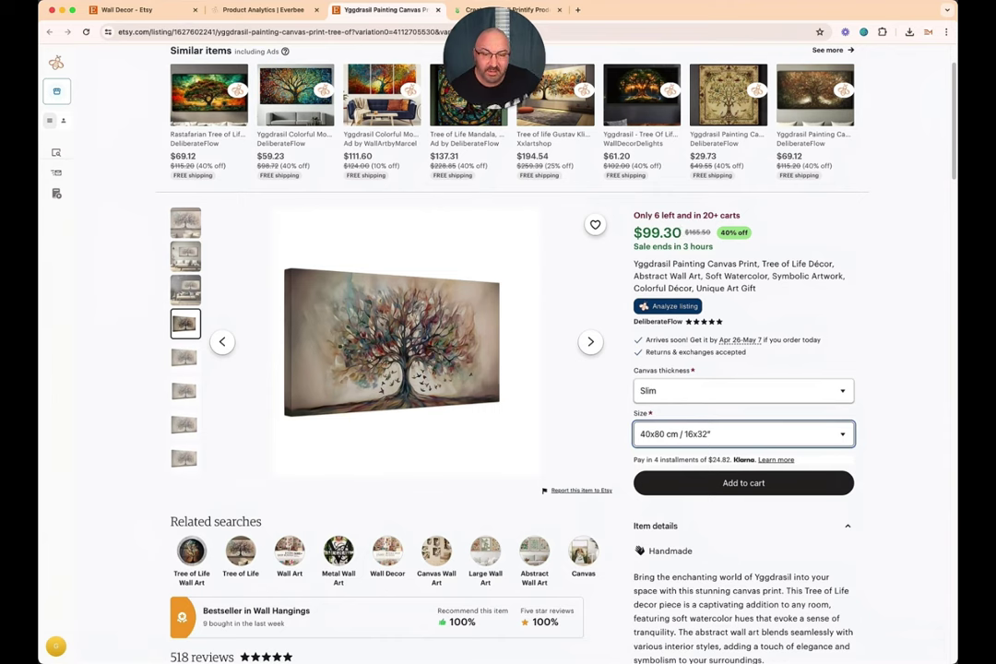
Multiply the price of 99.30 by 67 sales in Calculator
drag(856, 379, 872, 178)
text(99.30)
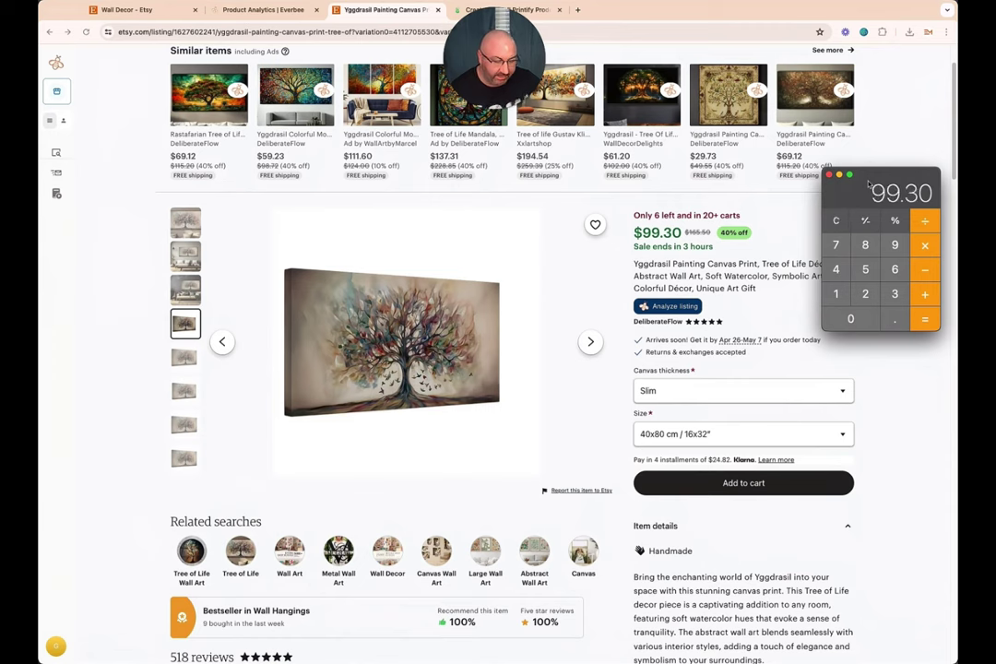
text(*67)
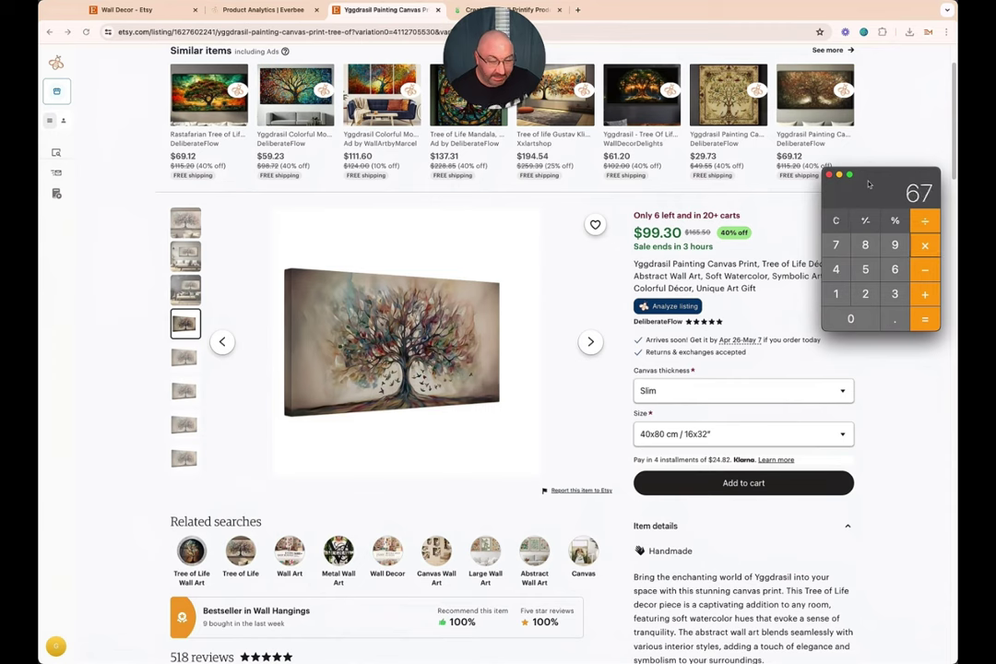
key(Return)
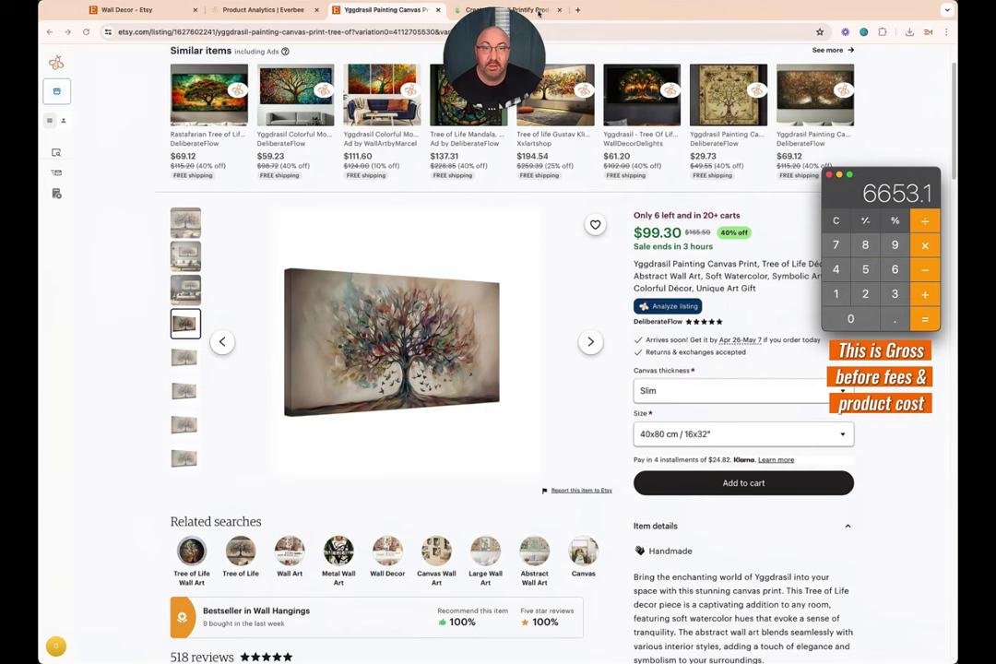
Switch to the Printify catalog and search its products for "canvas"
click(539, 13)
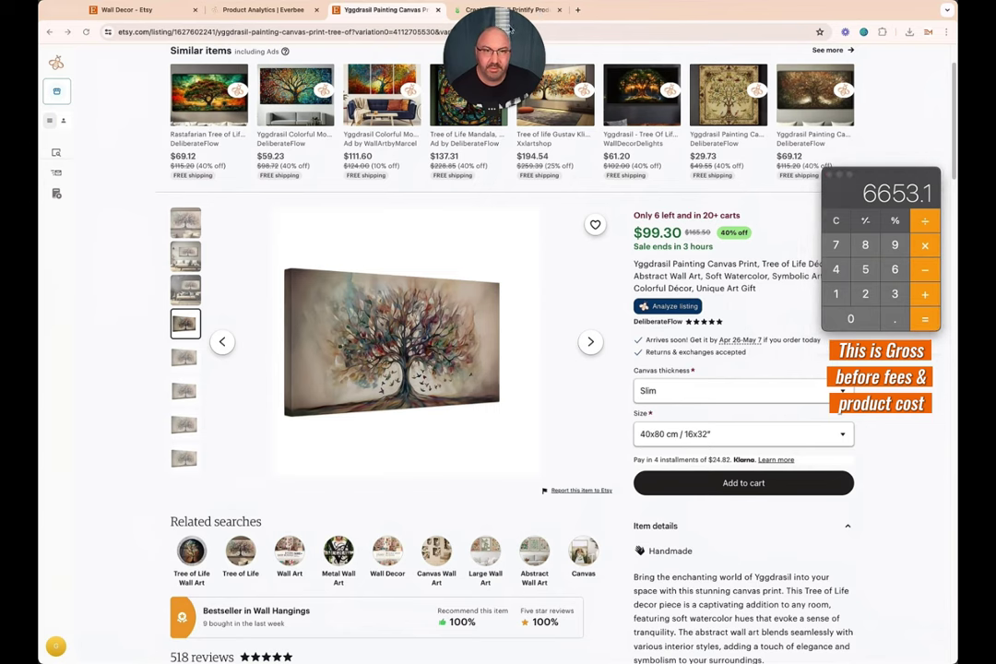
click(507, 10)
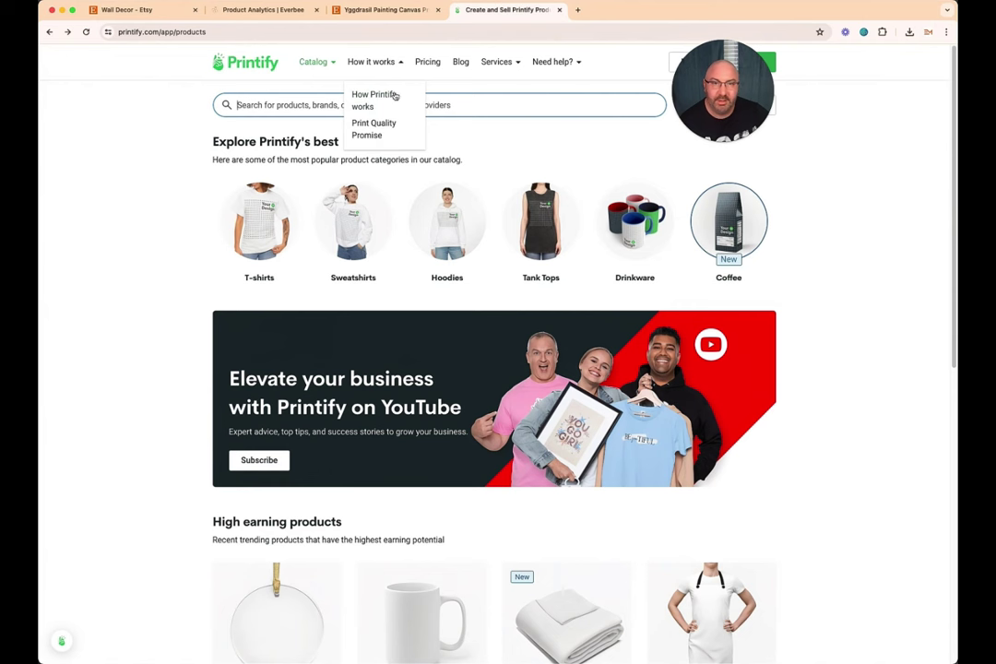
click(475, 103)
text(canvas)
key(Return)
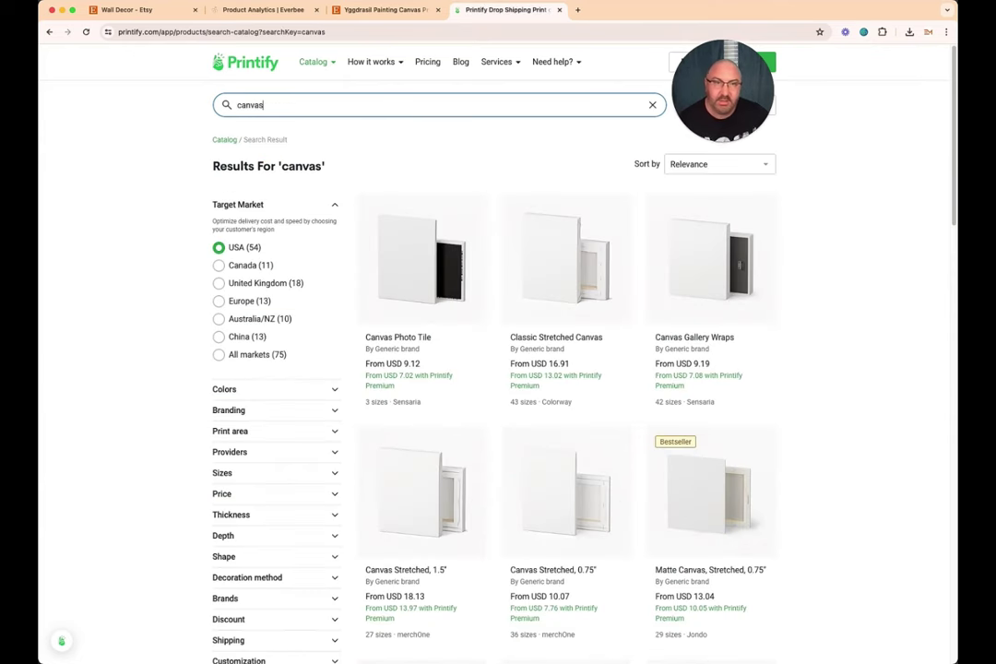
drag(729, 49, 892, 17)
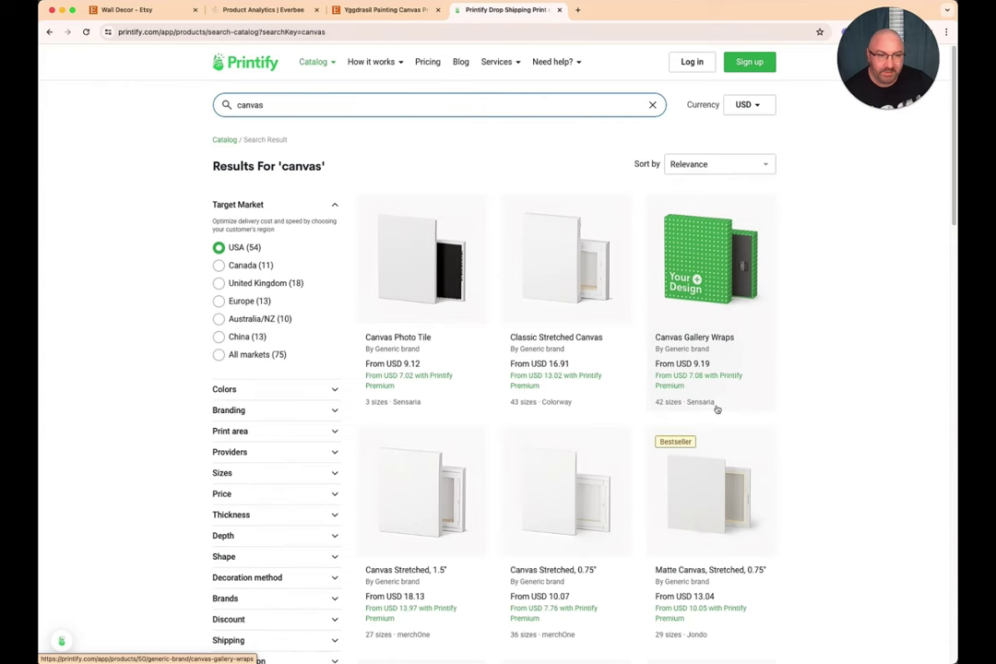
Open the Canvas Stretched, 0.75" product from the results and view the provider info for merchOne
scroll(810, 413, down, 2)
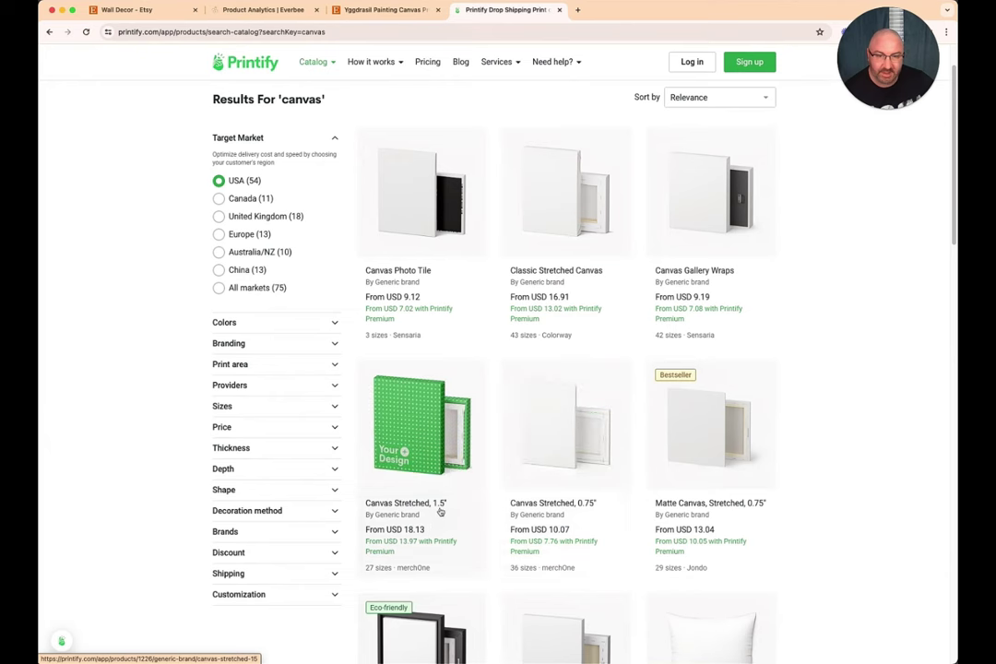
click(553, 431)
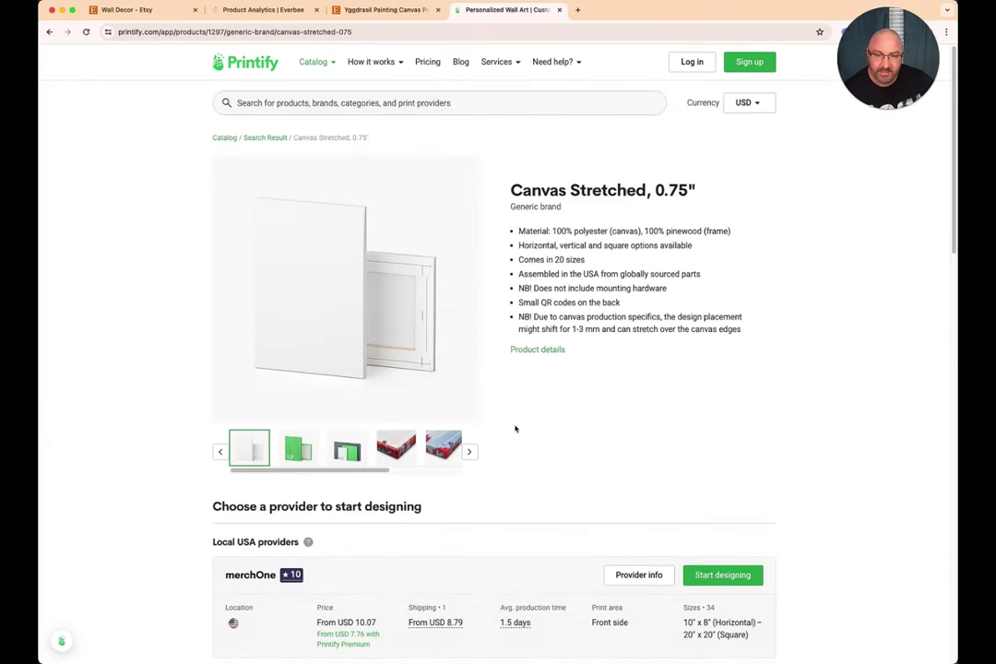
mouse_move(292, 577)
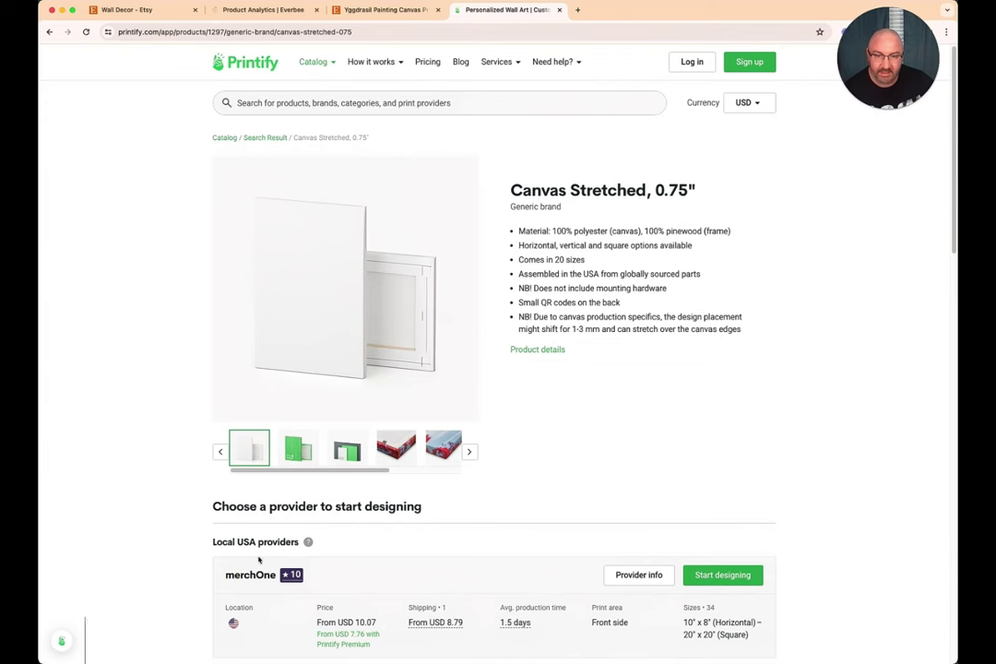
scroll(634, 449, down, 1)
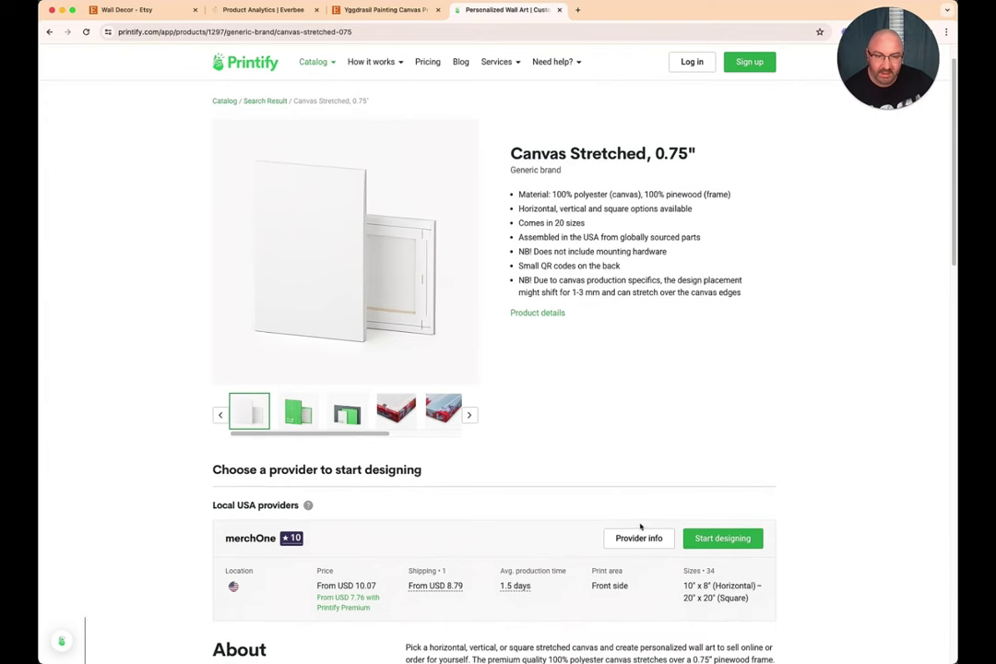
click(636, 540)
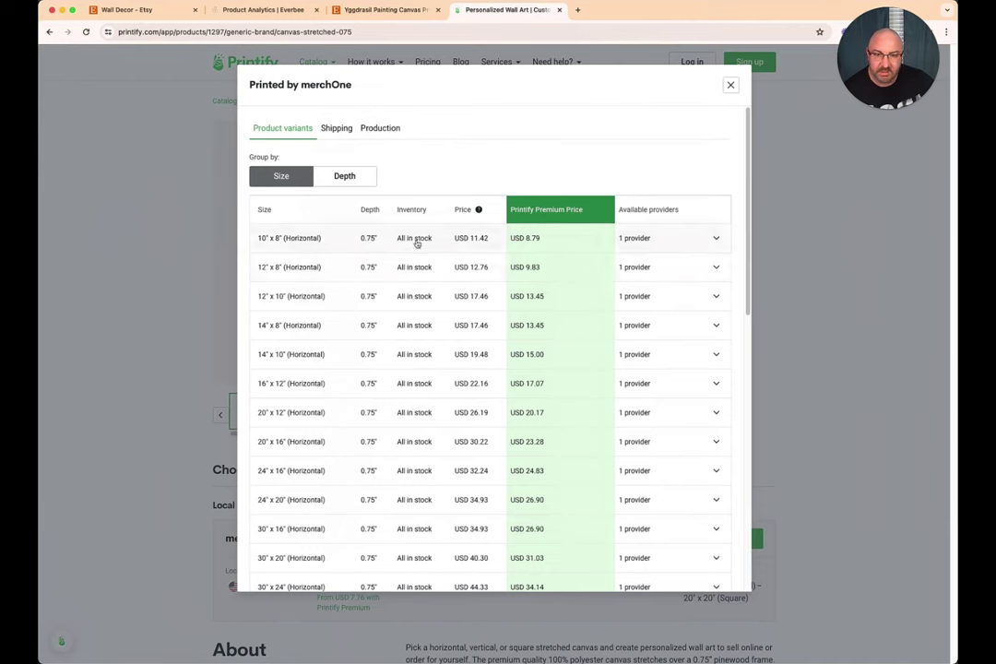
Check the Etsy listing's chosen size and look up the closest merchOne variant, expanding the 30" x 16" (Horizontal) entry
click(383, 11)
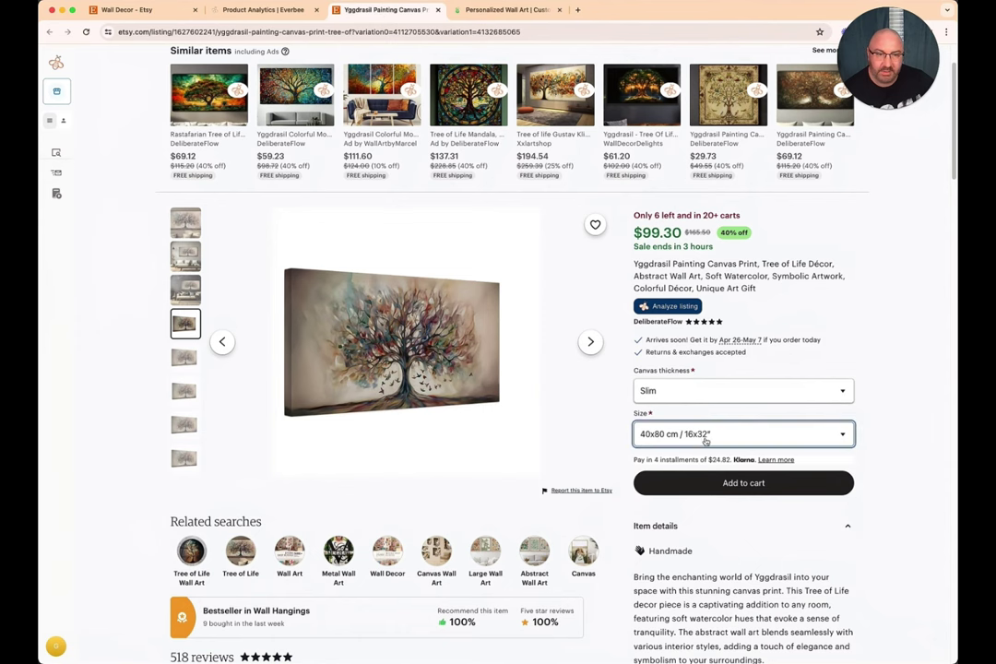
click(493, 13)
scroll(410, 359, down, 1)
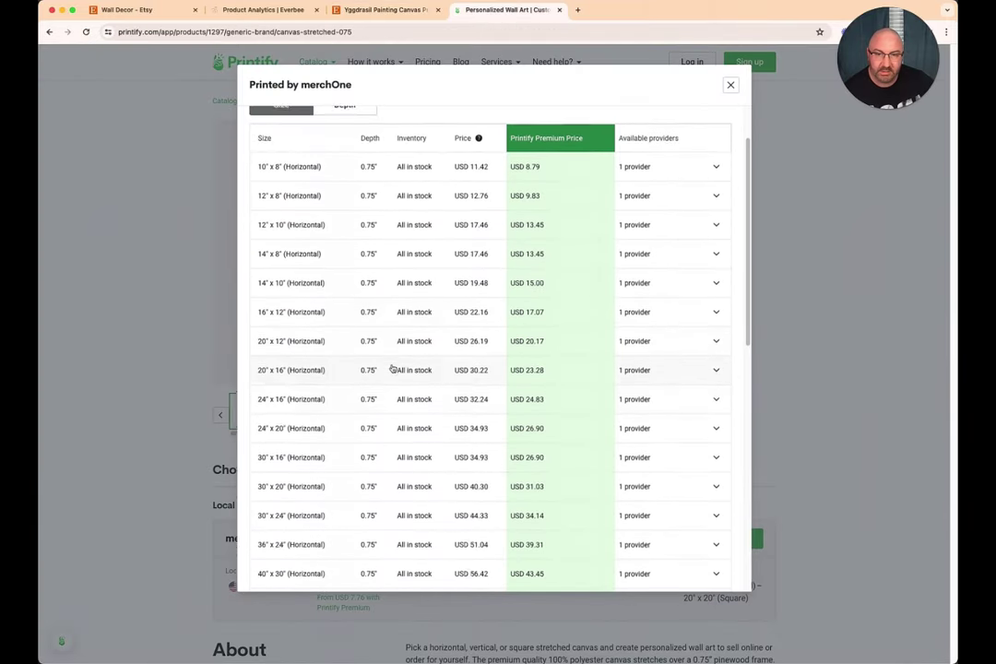
scroll(392, 368, down, 2)
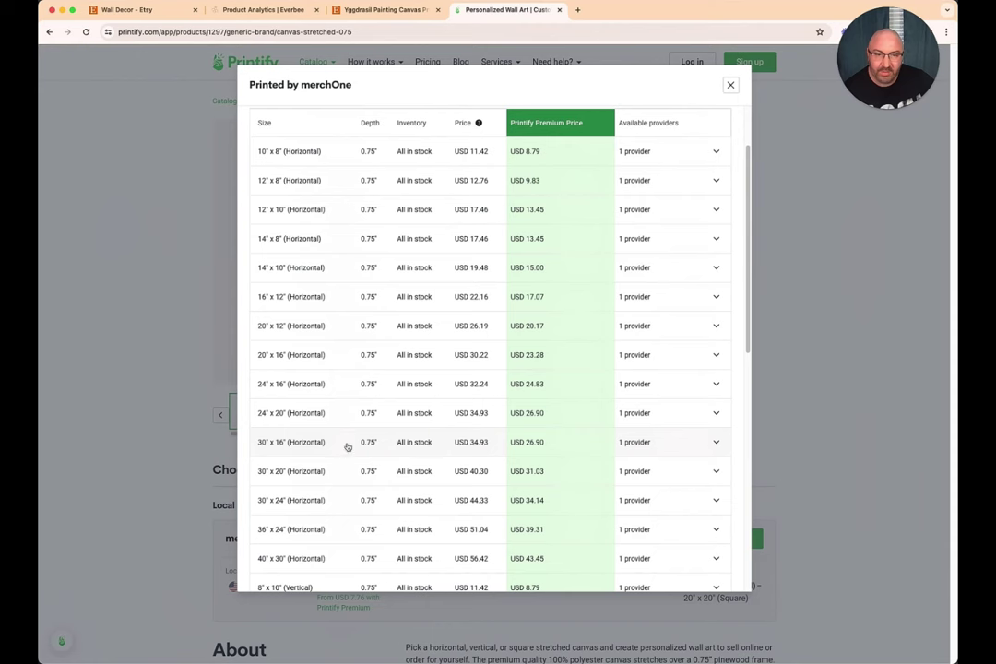
click(434, 446)
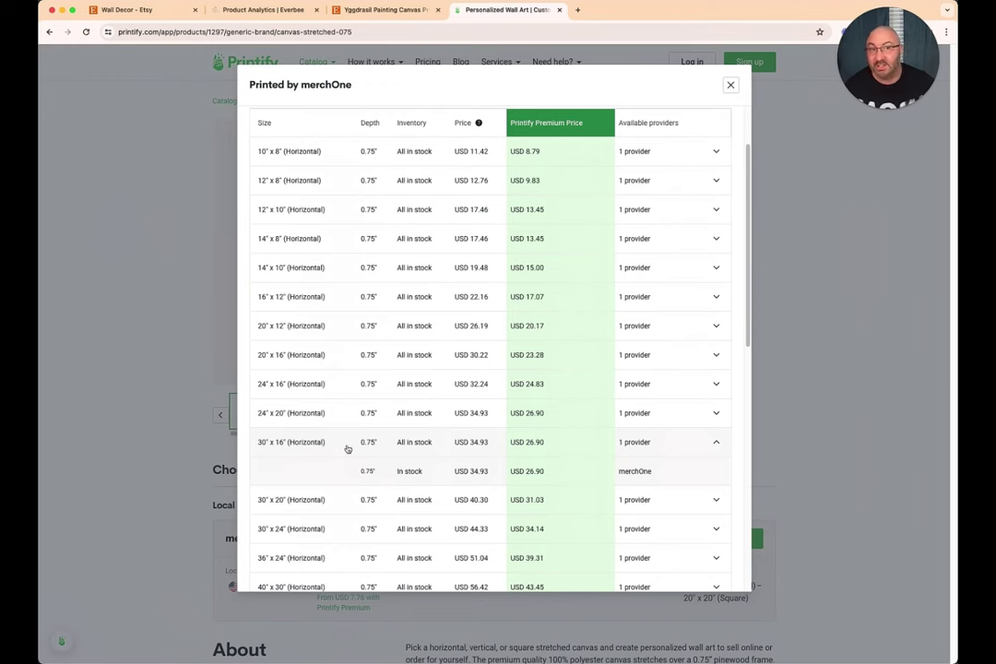
scroll(347, 449, down, 2)
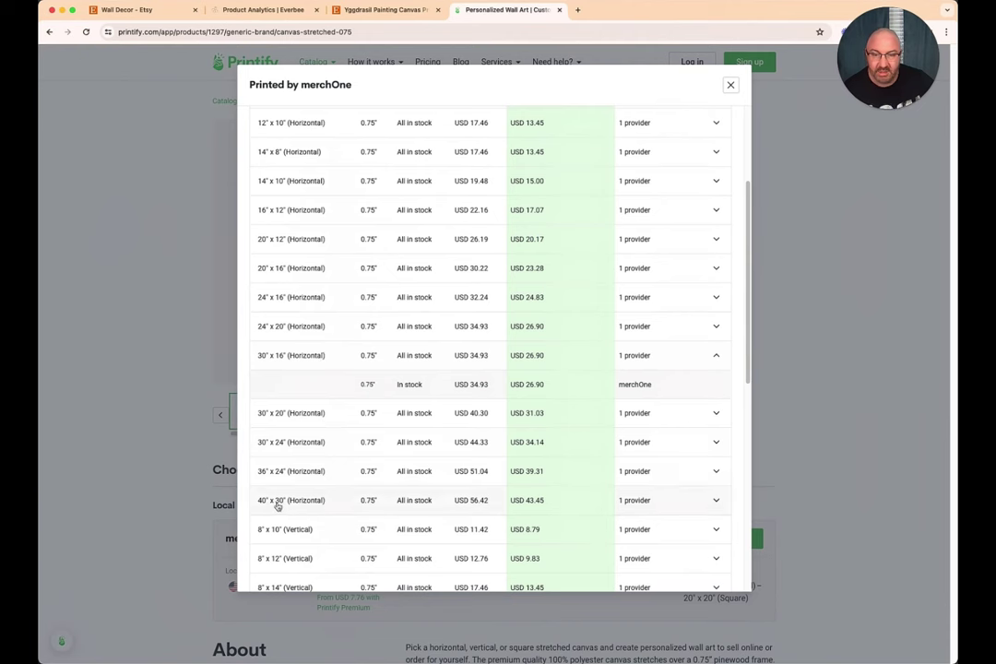
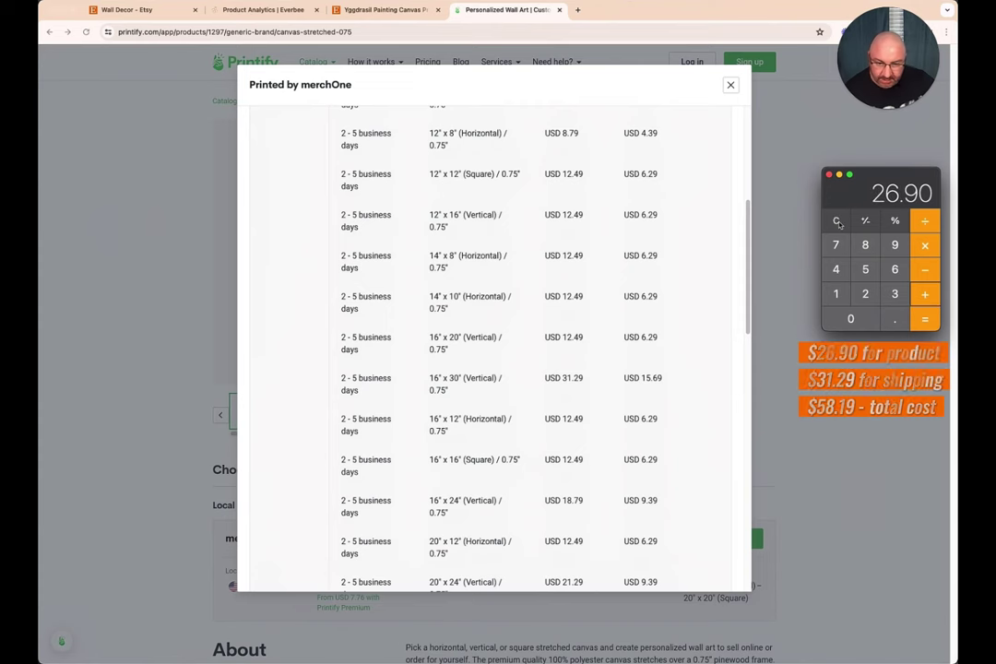
Add the 31.29 shipping cost to the 26.90 product price in Calculator
text(+31.29)
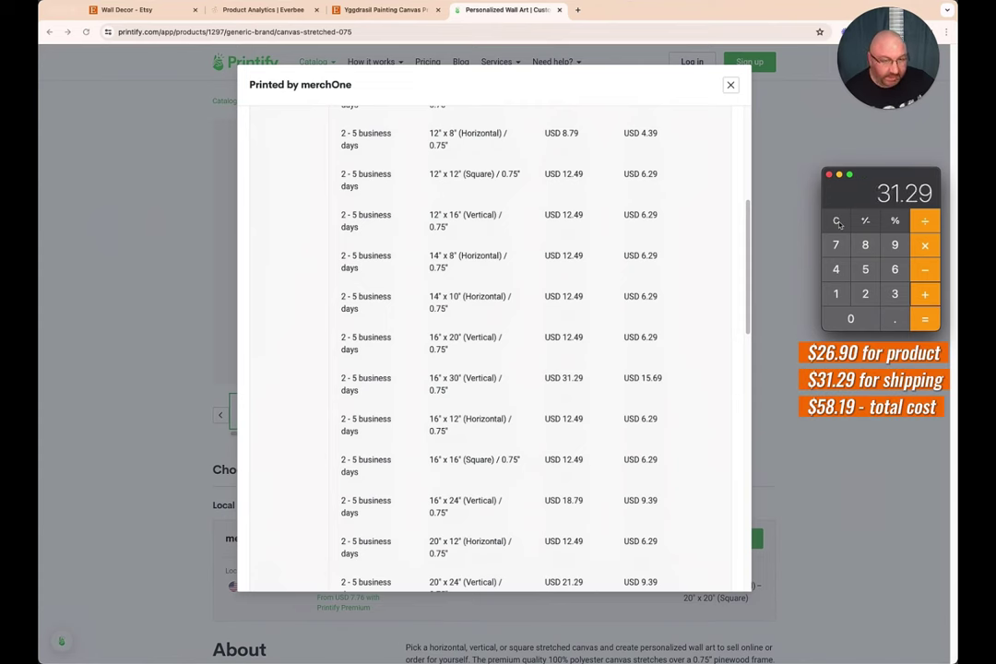
key(Return)
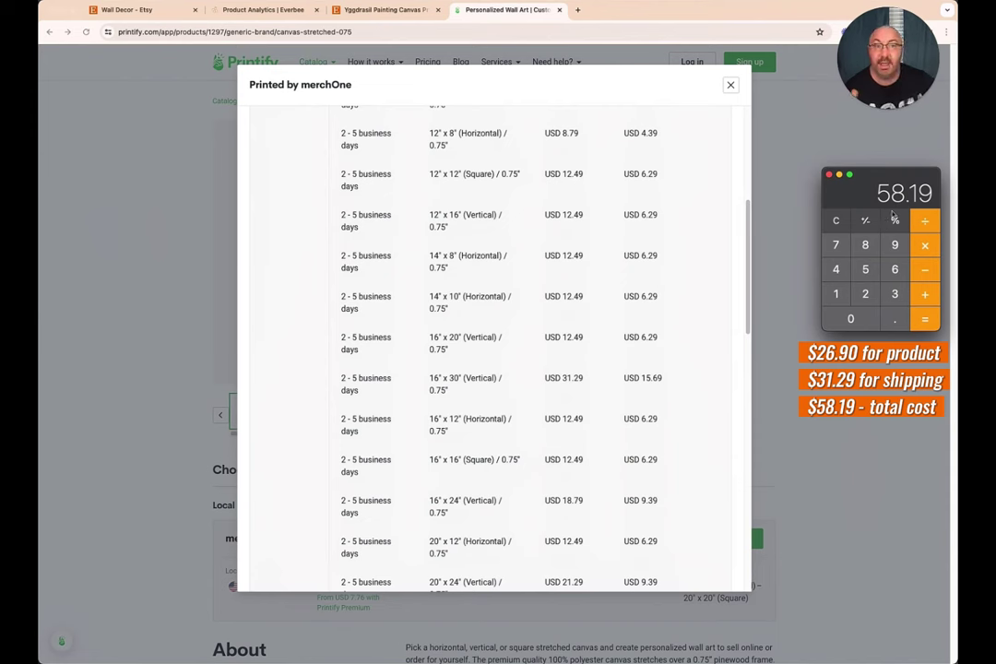
Switch to the Yggdrasil listing on Etsy and check its shipping and return policies
click(385, 10)
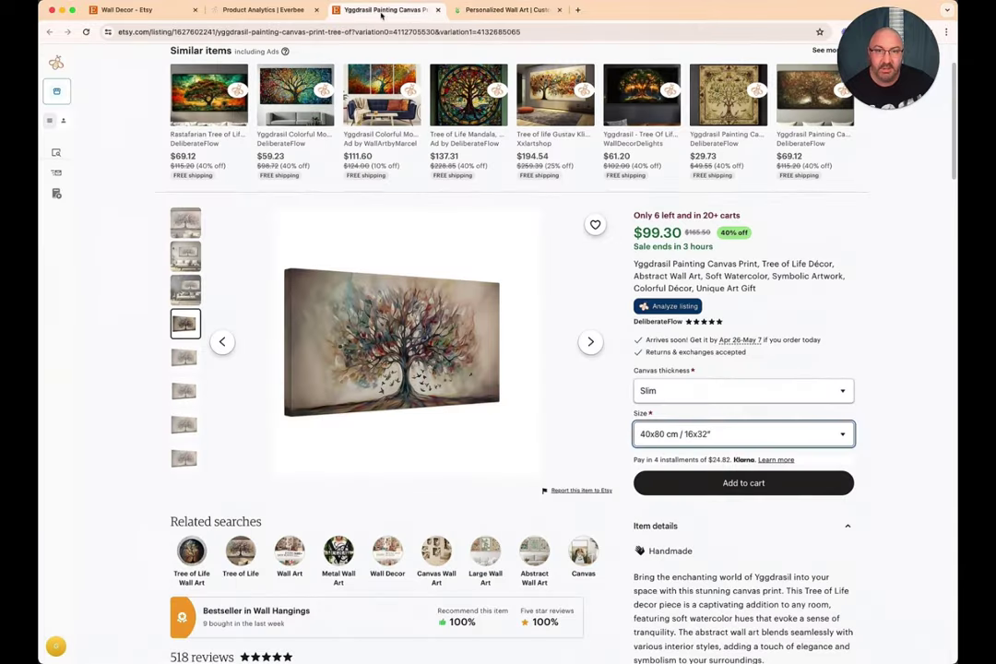
scroll(776, 378, down, 10)
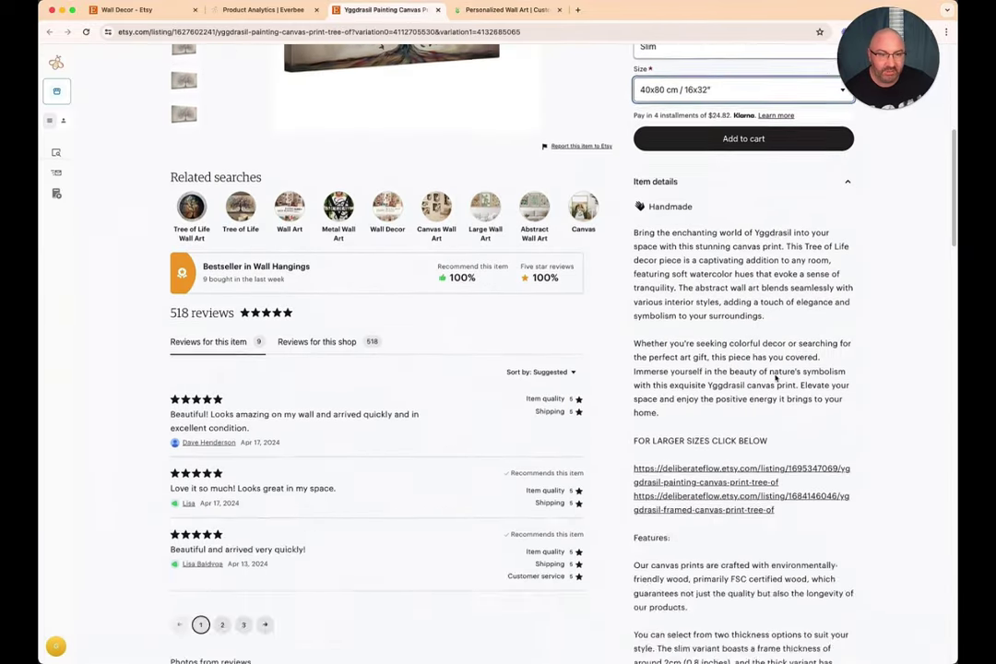
scroll(775, 378, down, 3)
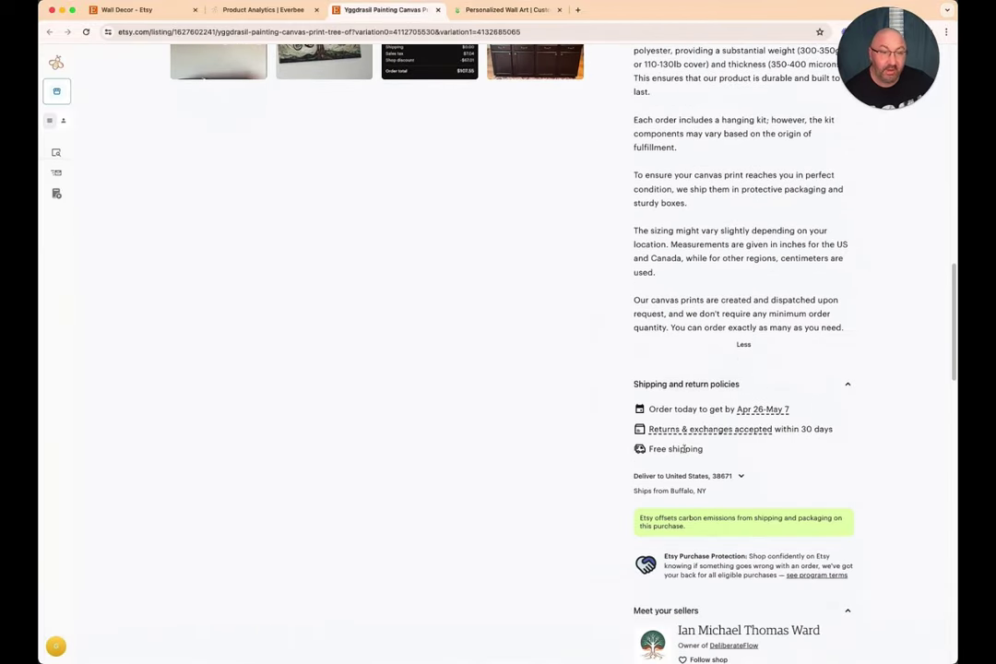
scroll(719, 406, up, 15)
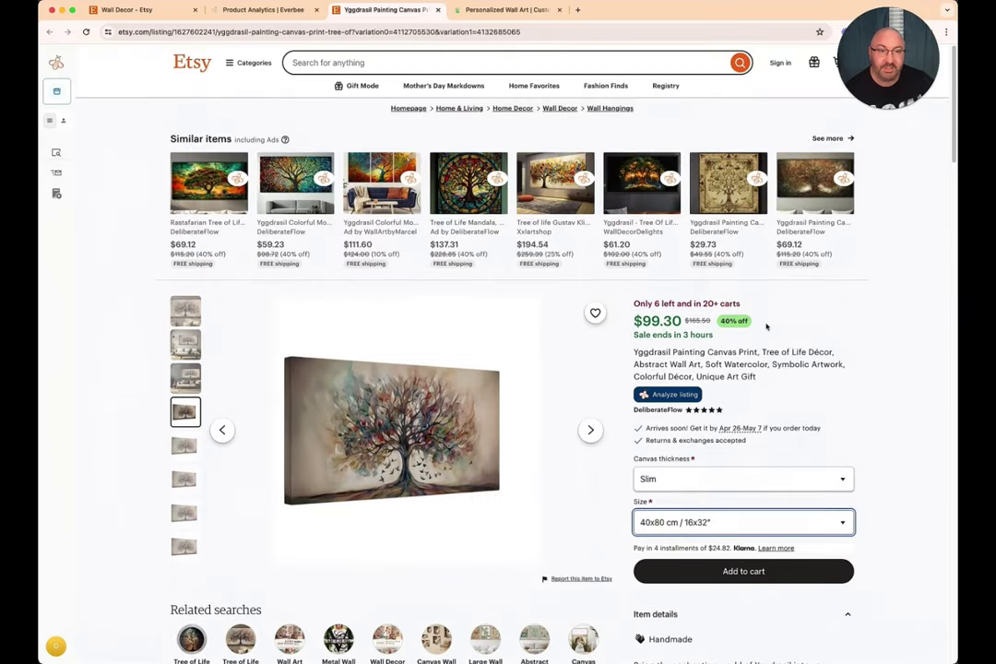
Open EverBee's Etsy Calculator for the listing and set the discount to 40%
mouse_move(57, 193)
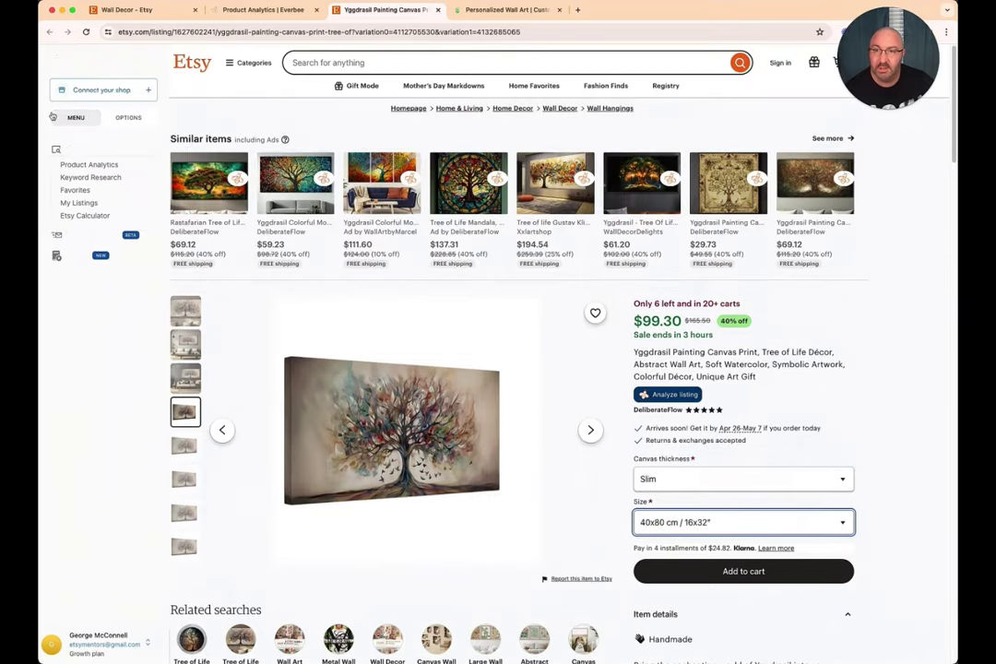
click(85, 215)
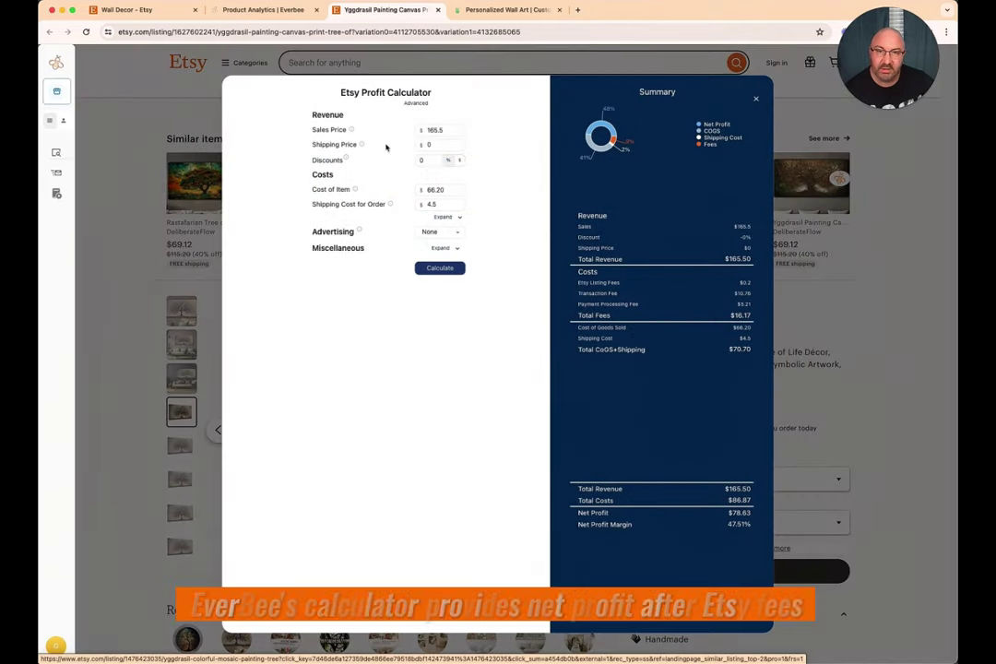
click(441, 145)
click(431, 159)
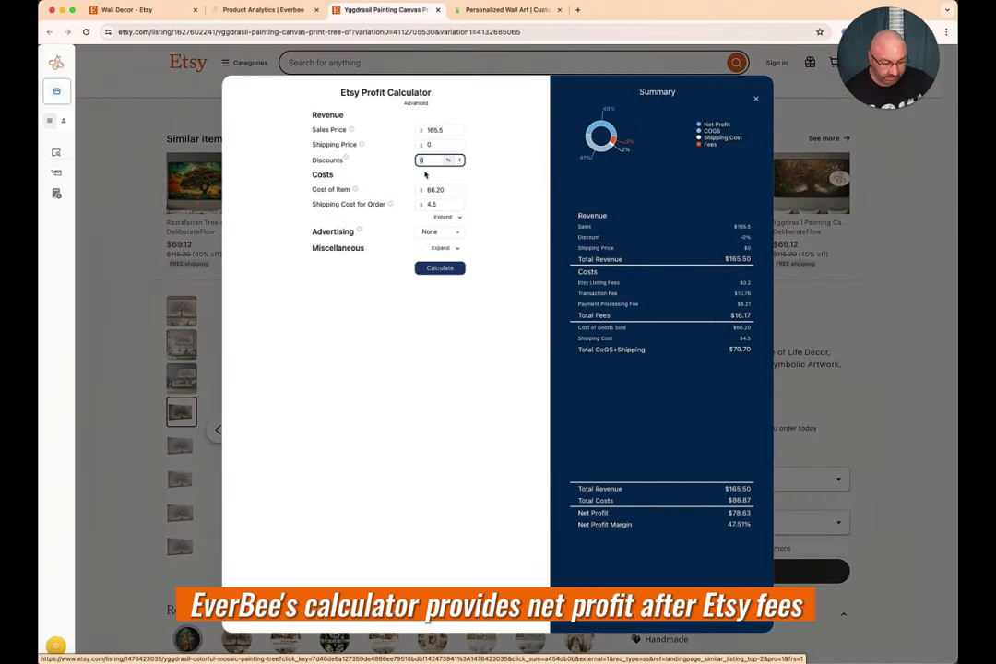
text(40)
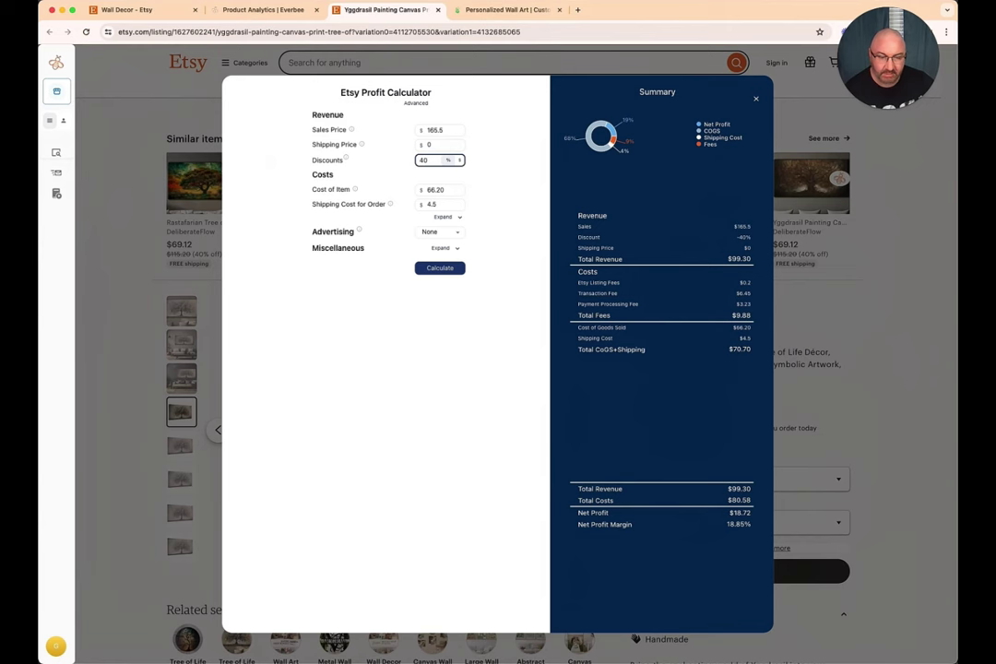
Set the cost of item to 58.19, clear the shipping cost for the order, calculate and review the profit, then close the calculator
key(super+Tab)
double_click(435, 189)
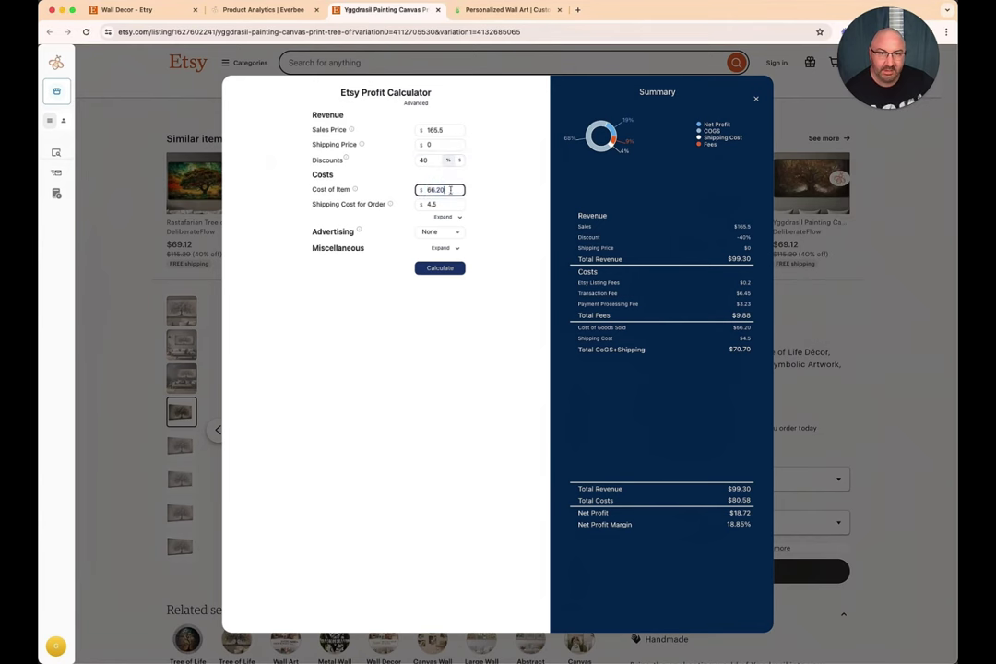
text(58)
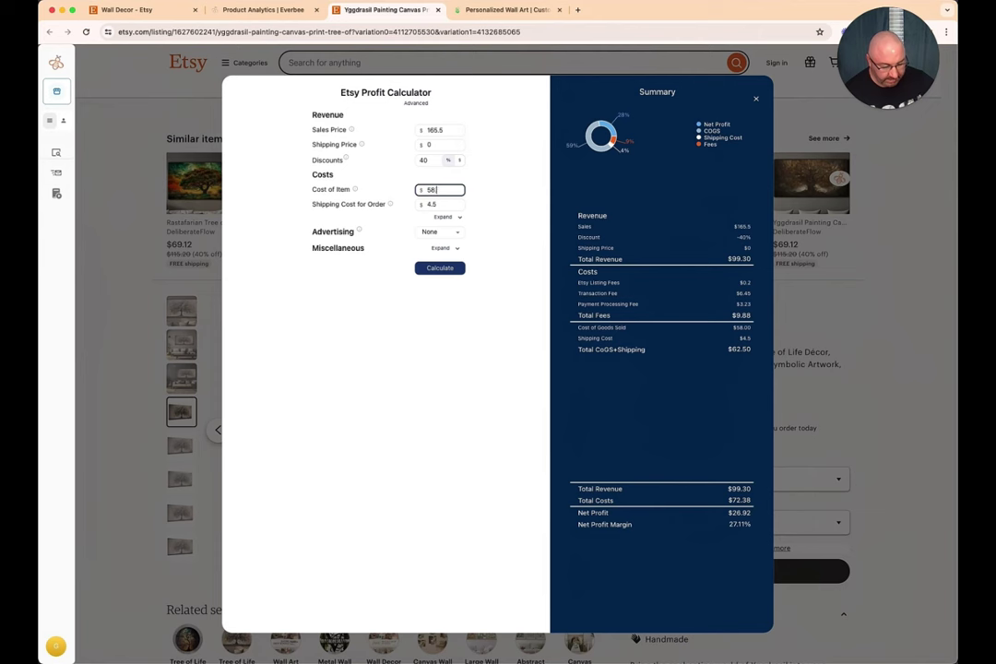
text(.19)
key(Tab)
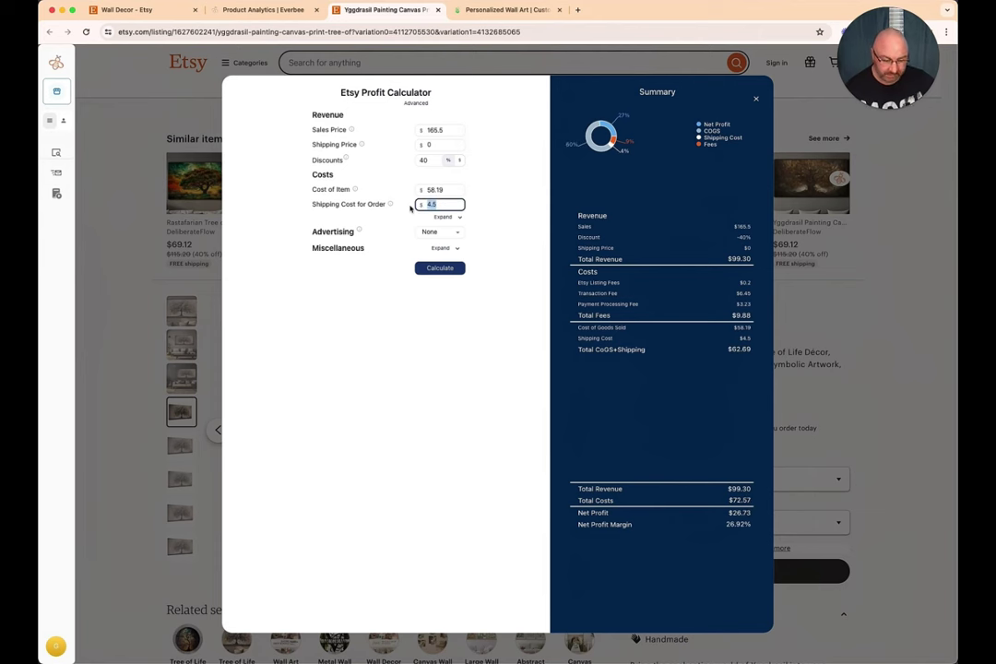
key(BackSpace)
click(447, 269)
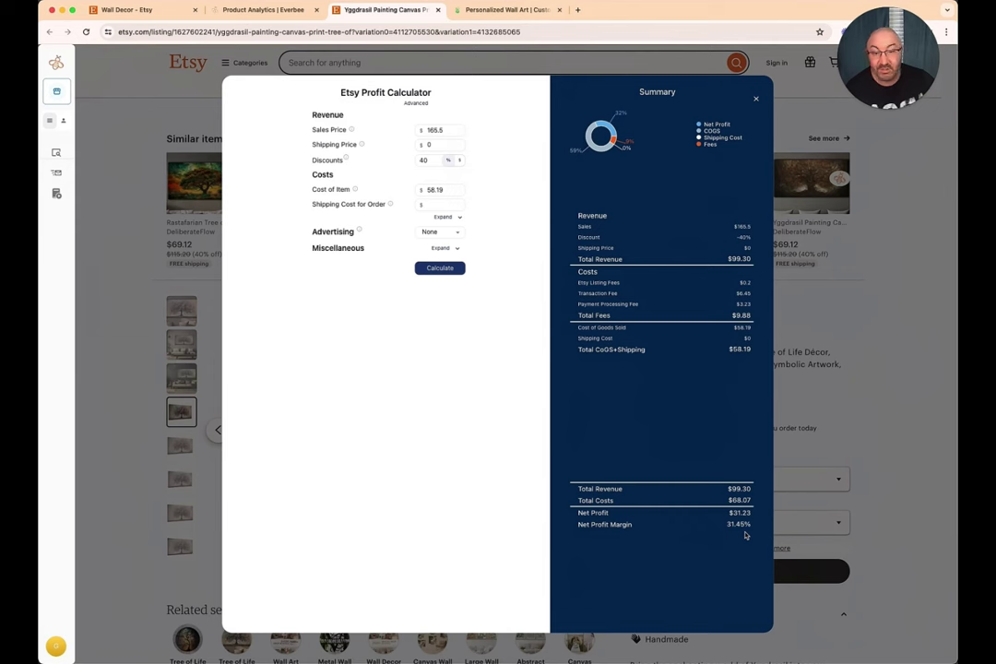
mouse_move(700, 546)
mouse_down()
mouse_move(767, 516)
mouse_move(729, 471)
mouse_up()
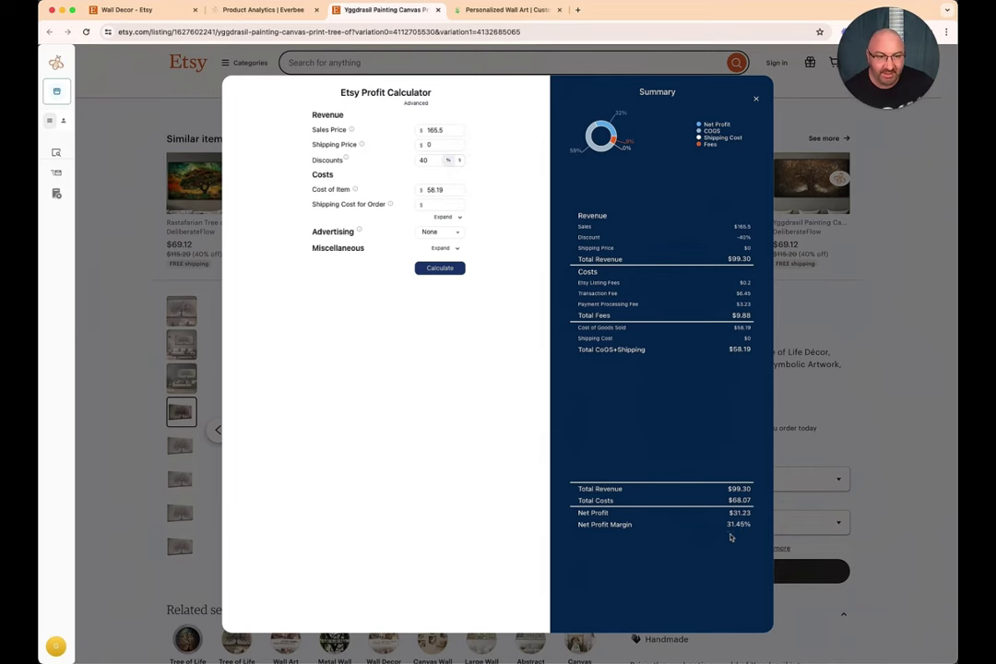
key(Escape)
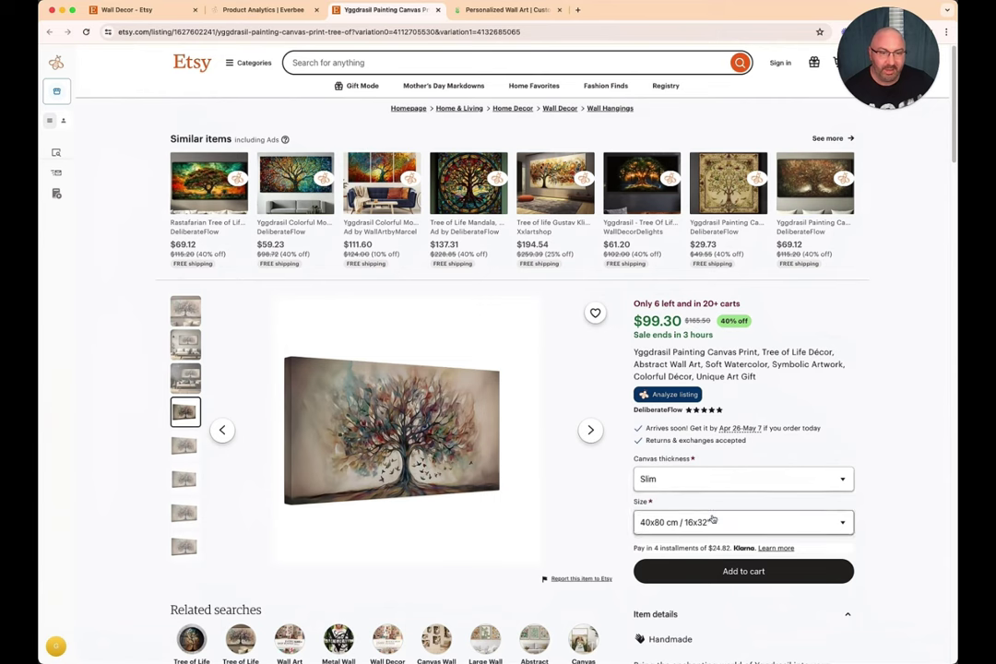
Choose the 50x100 cm / 20x40" size and the Thick canvas thickness for the Yggdrasil print
click(711, 522)
click(733, 536)
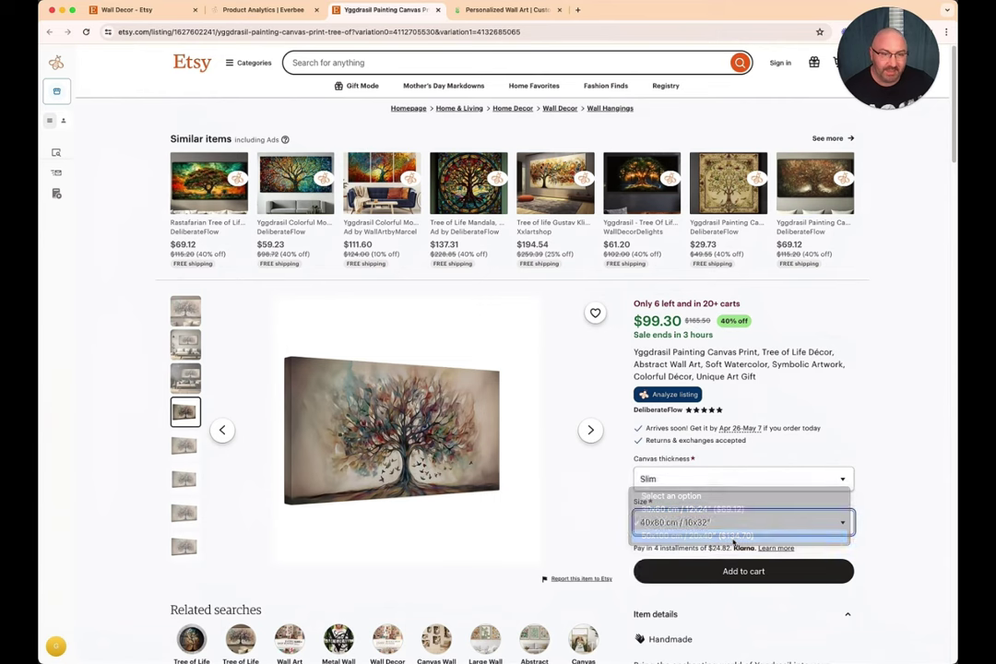
click(728, 479)
click(737, 493)
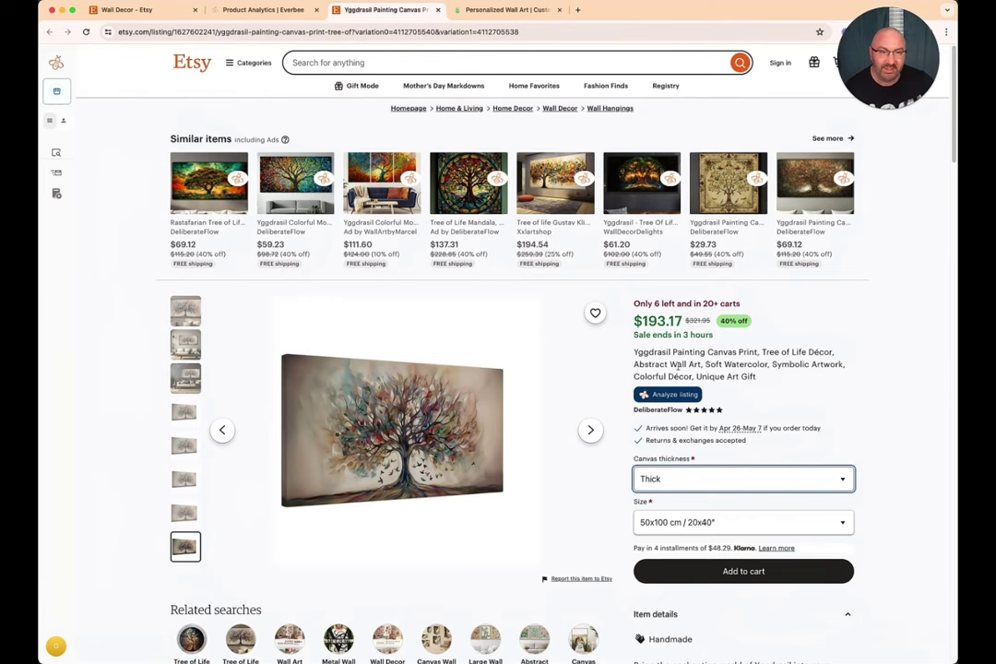
click(727, 528)
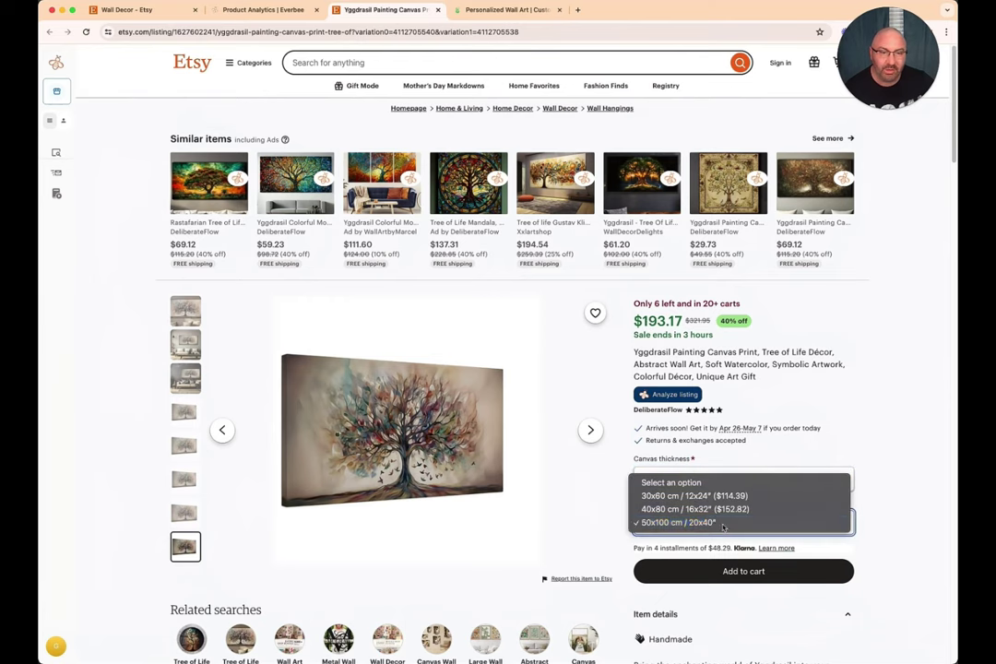
click(727, 524)
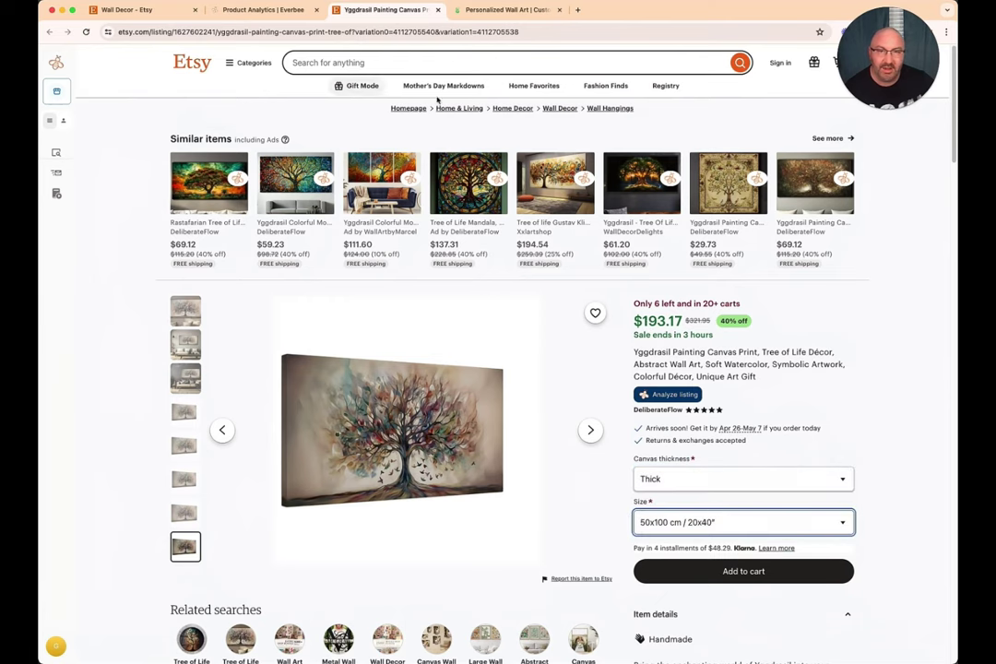
Close the merchOne details on Printify, return to the "canvas" results and open Canvas Stretched, 1.5"
click(484, 13)
click(731, 87)
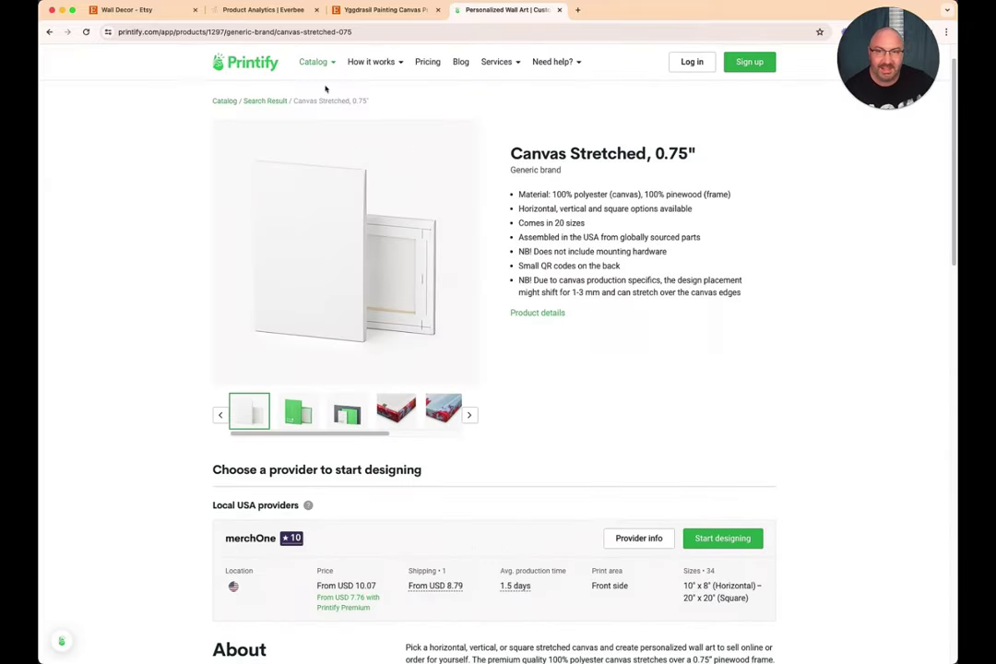
click(49, 32)
key(ctrl+shift+Tab)
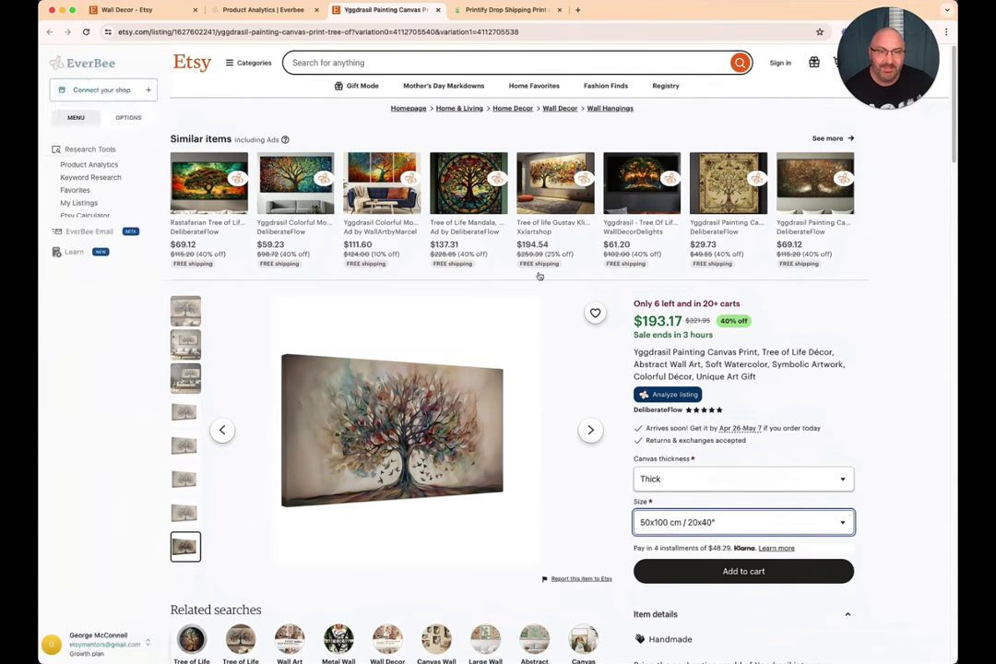
click(510, 11)
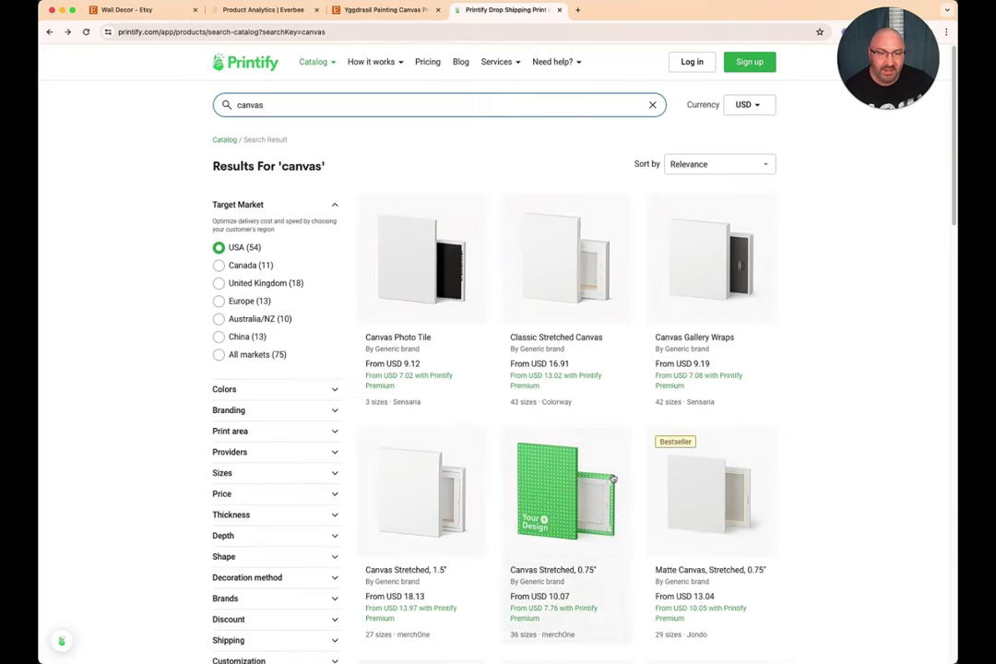
scroll(613, 478, down, 3)
click(456, 318)
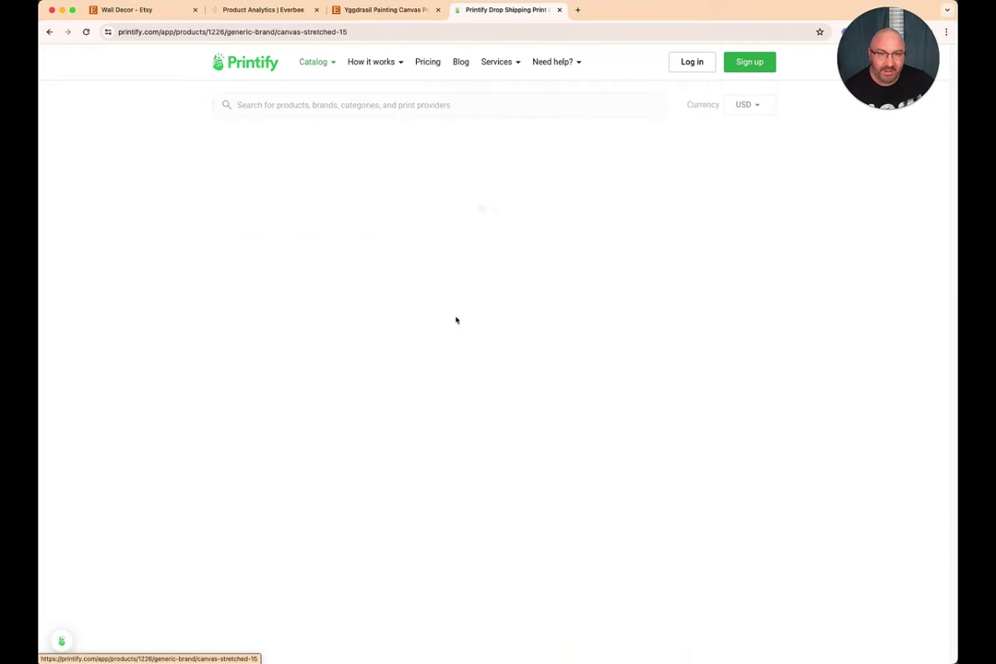
Check the Etsy listing's selected options, then open merchOne's provider details for Canvas Stretched, 1.5" on Printify and expand the 36" x 24" (Horizontal) variant
click(401, 11)
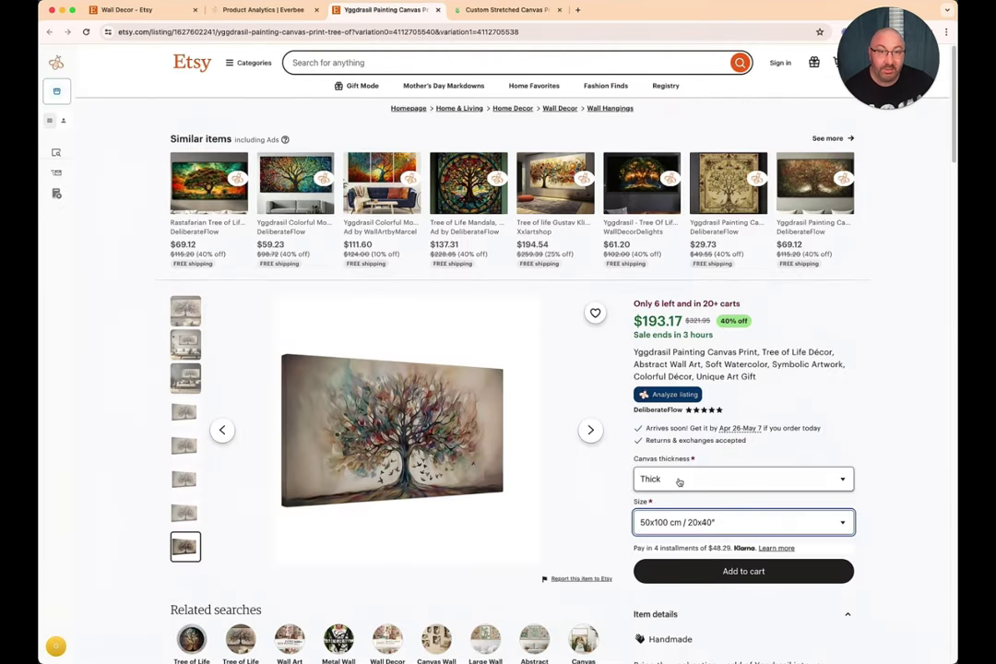
click(513, 13)
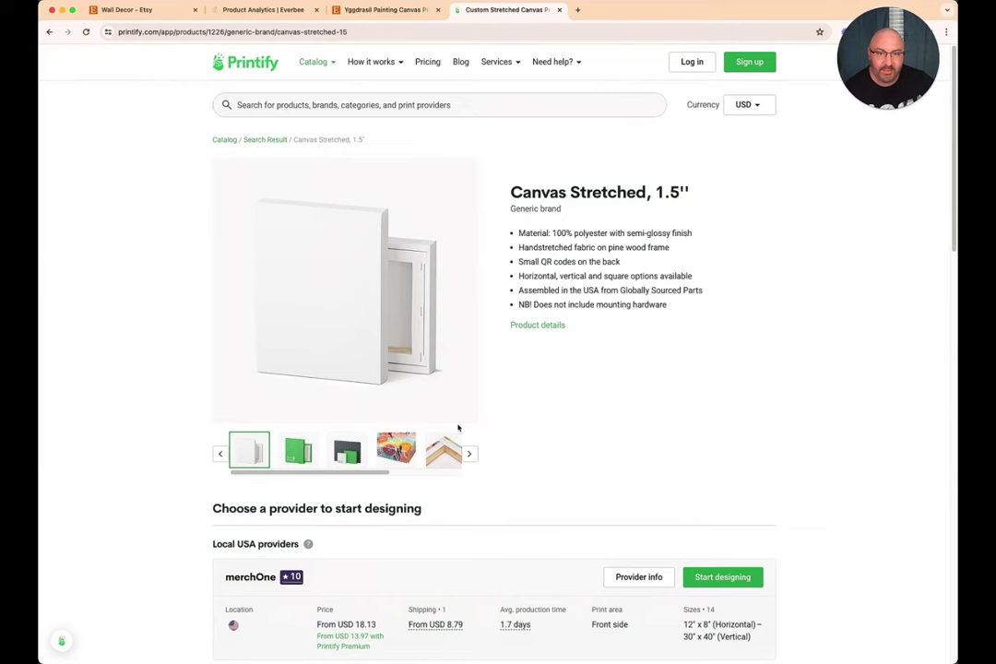
scroll(458, 426, down, 3)
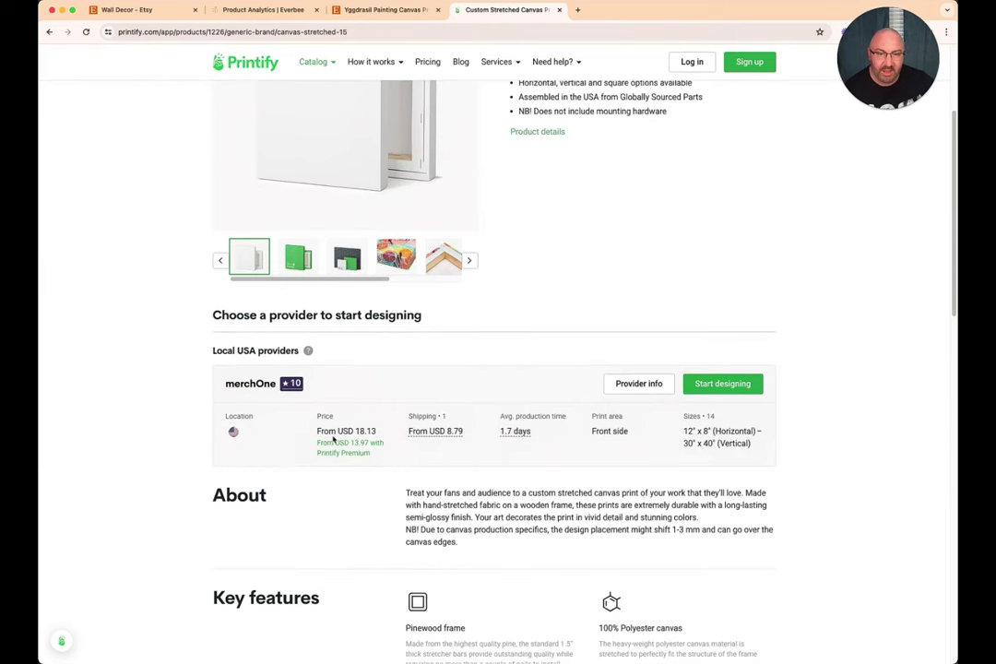
click(645, 385)
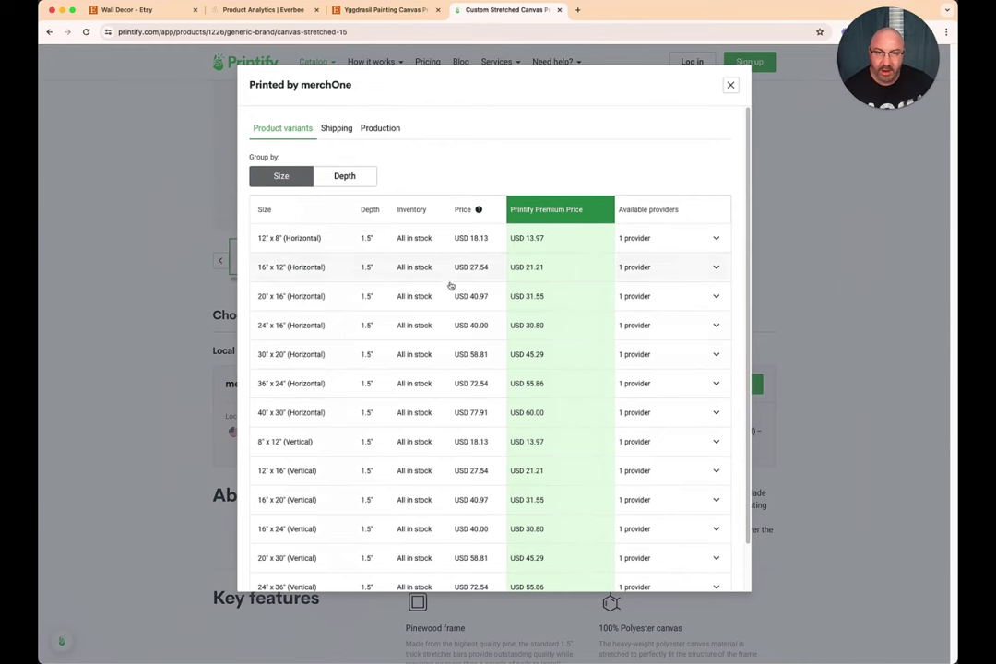
scroll(450, 345, down, 2)
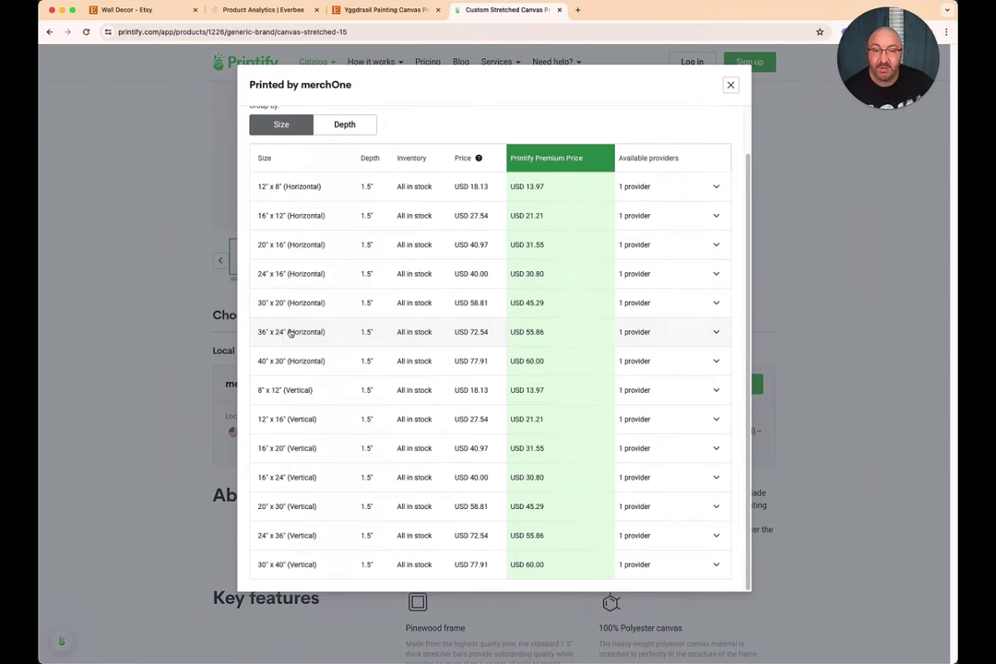
click(356, 332)
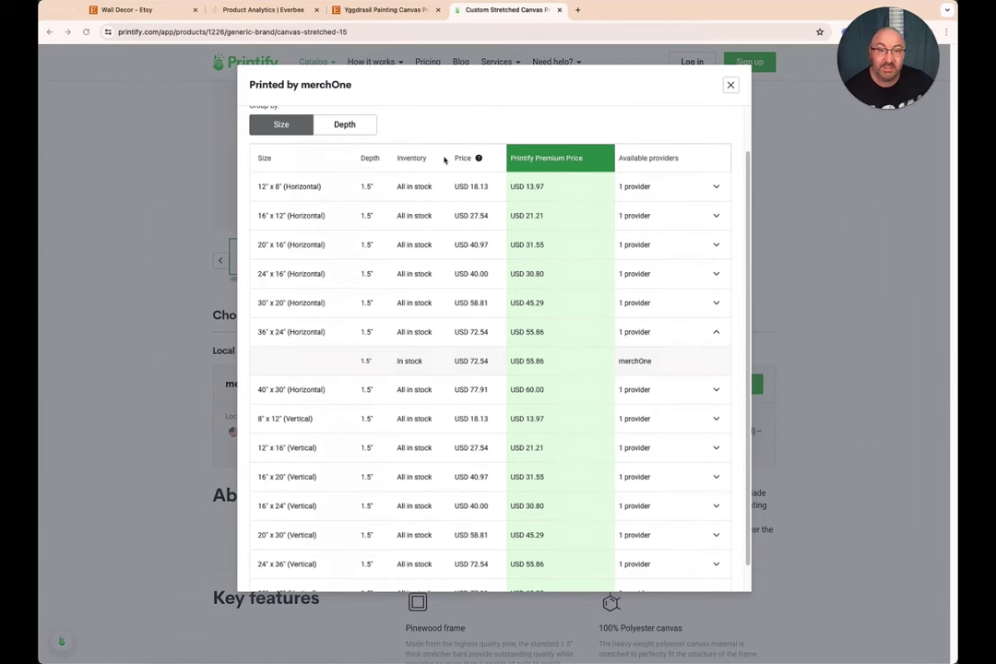
Open merchOne's shipping rates, look through the United States standard costs by size, and collapse the list
scroll(444, 160, up, 3)
click(338, 131)
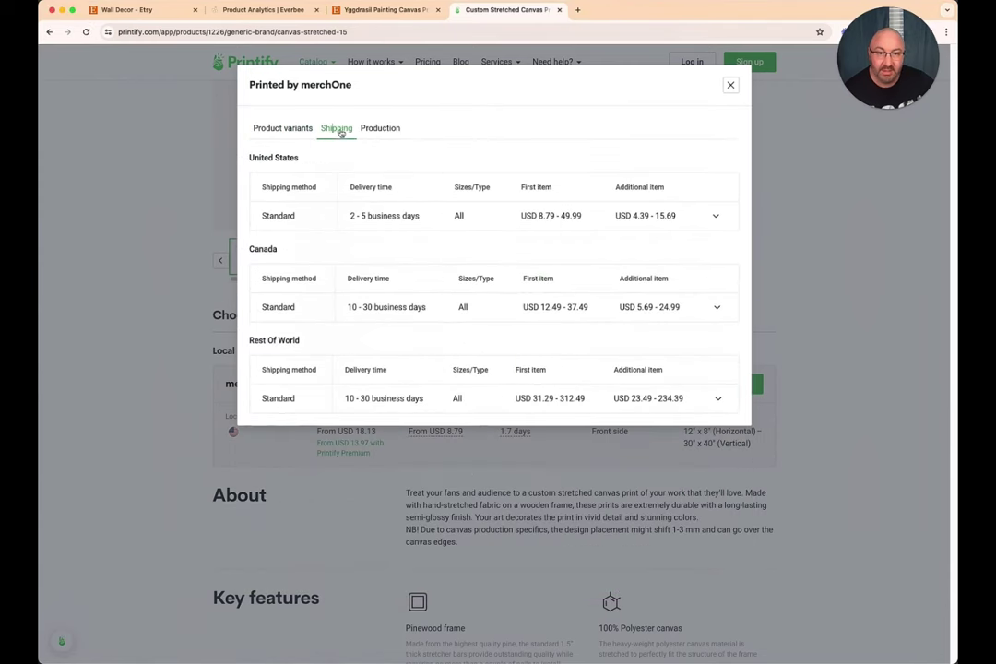
click(488, 222)
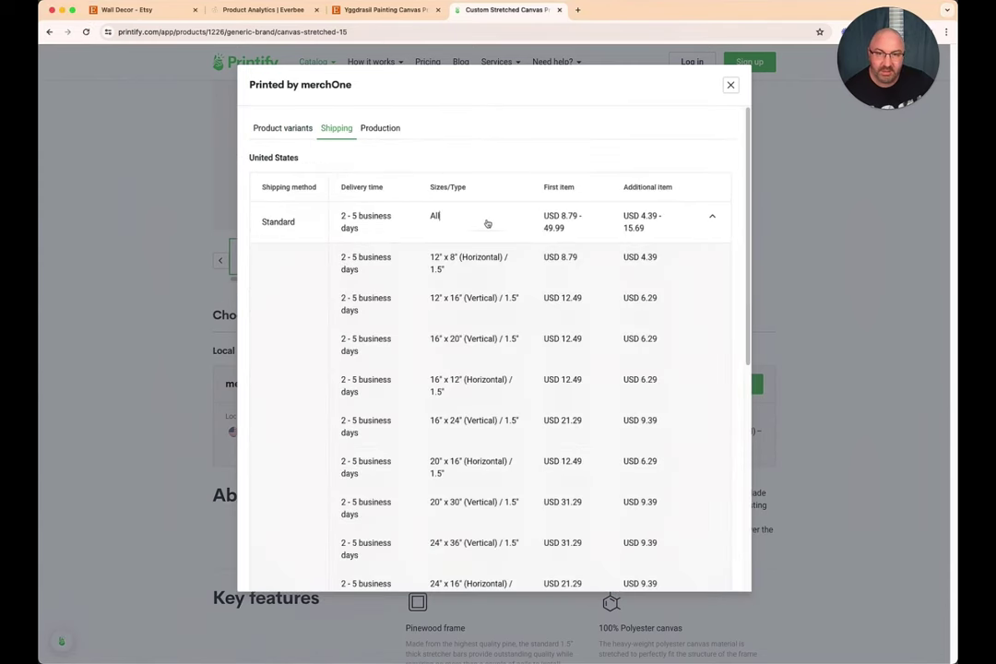
scroll(516, 392, down, 1)
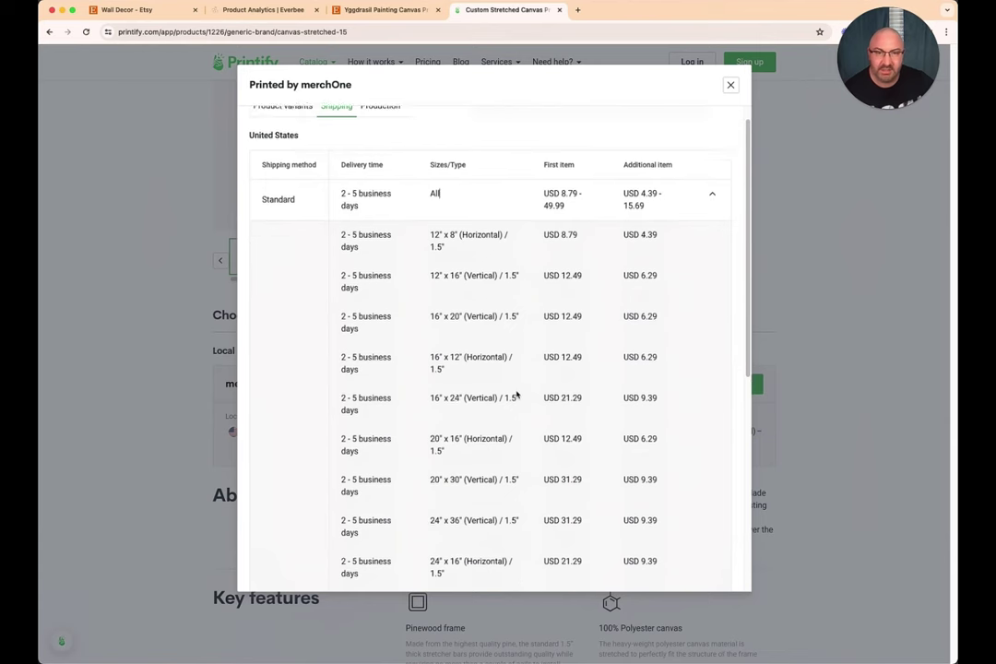
scroll(487, 409, down, 3)
scroll(489, 407, up, 5)
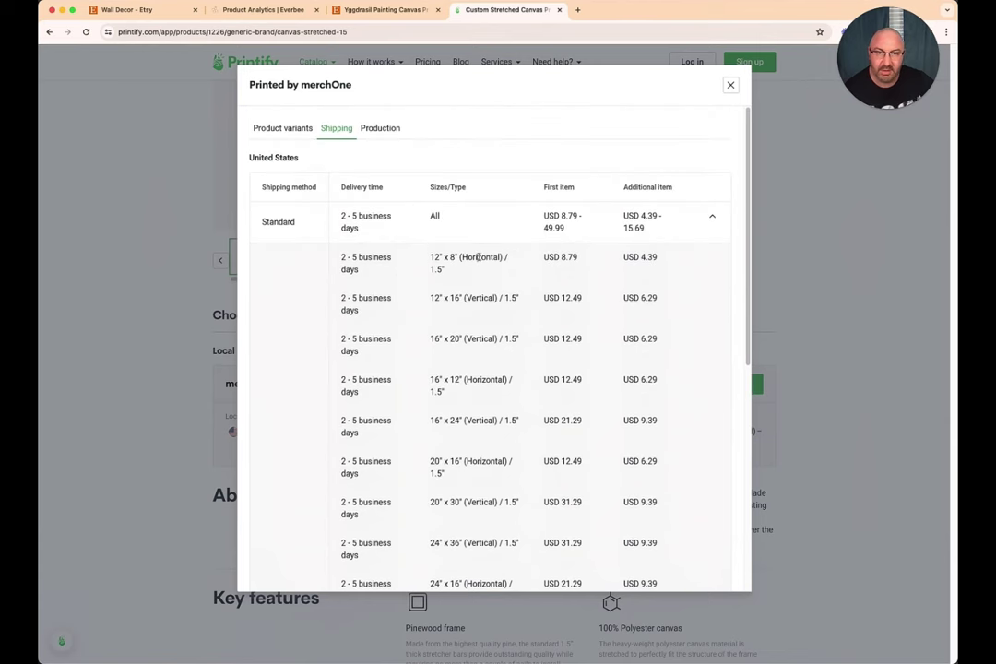
scroll(478, 258, down, 3)
scroll(718, 180, up, 4)
click(715, 129)
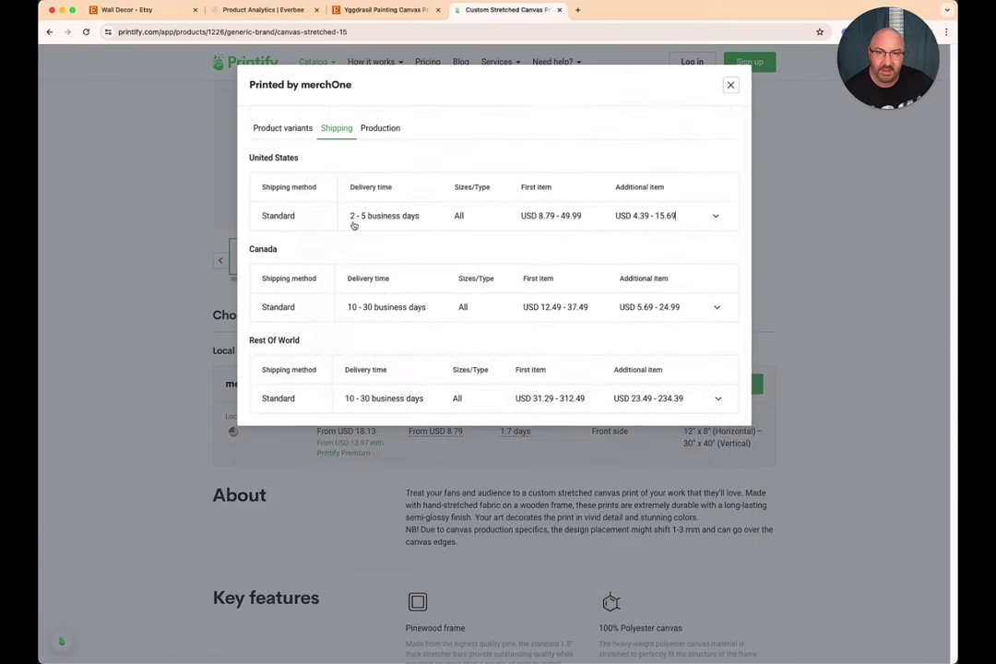
Expand the United States standard shipping rates again and find the first-item cost for the 36" x 24" (Horizontal) canvas
click(498, 218)
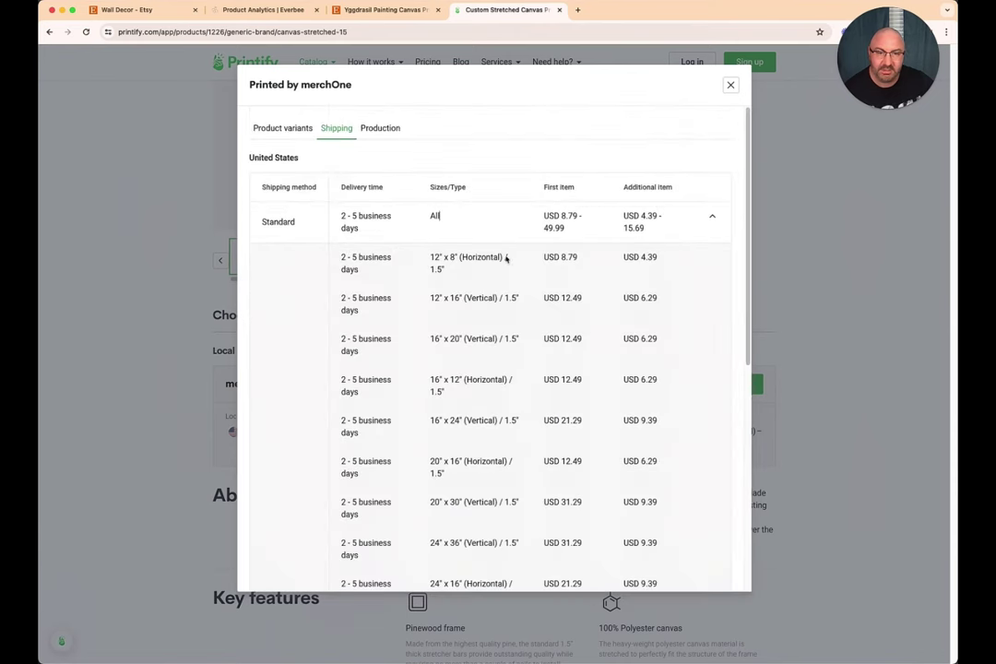
scroll(512, 396, down, 4)
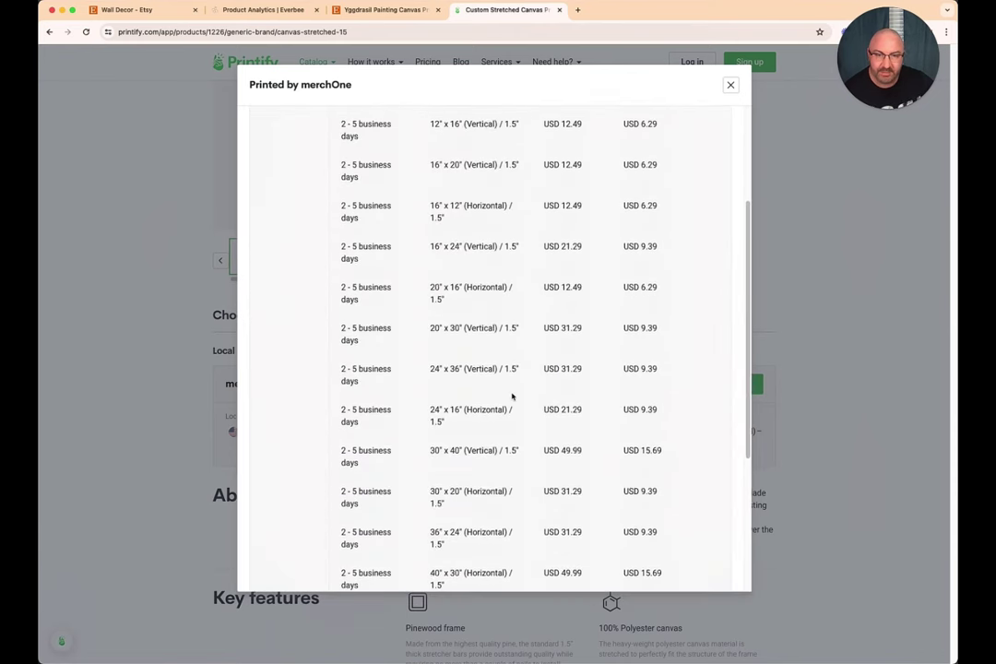
scroll(513, 397, down, 6)
scroll(514, 386, up, 10)
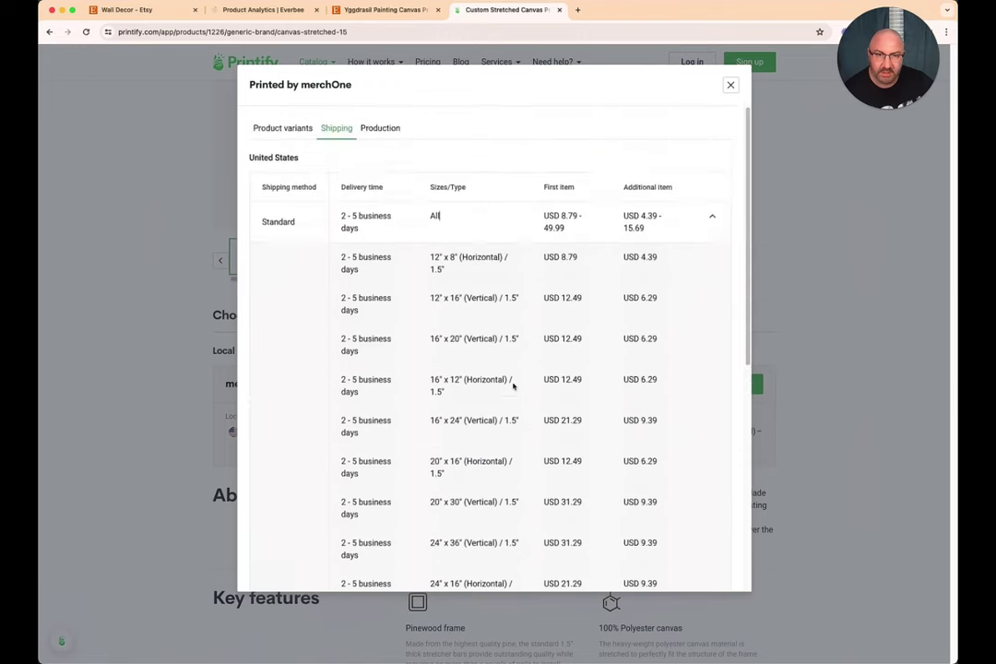
scroll(514, 387, down, 7)
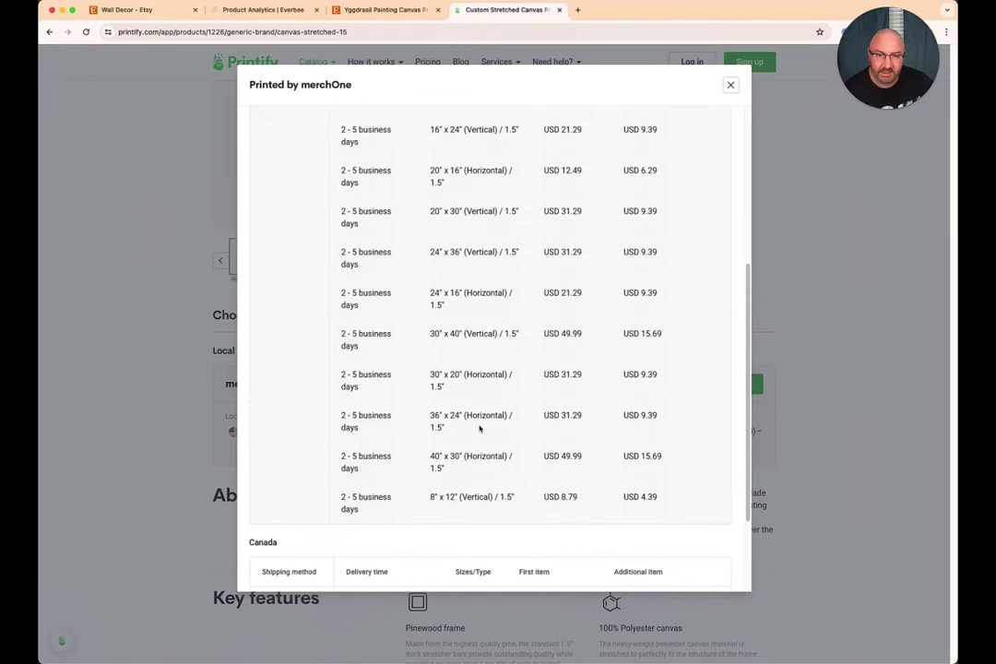
drag(517, 413, 429, 417)
click(426, 417)
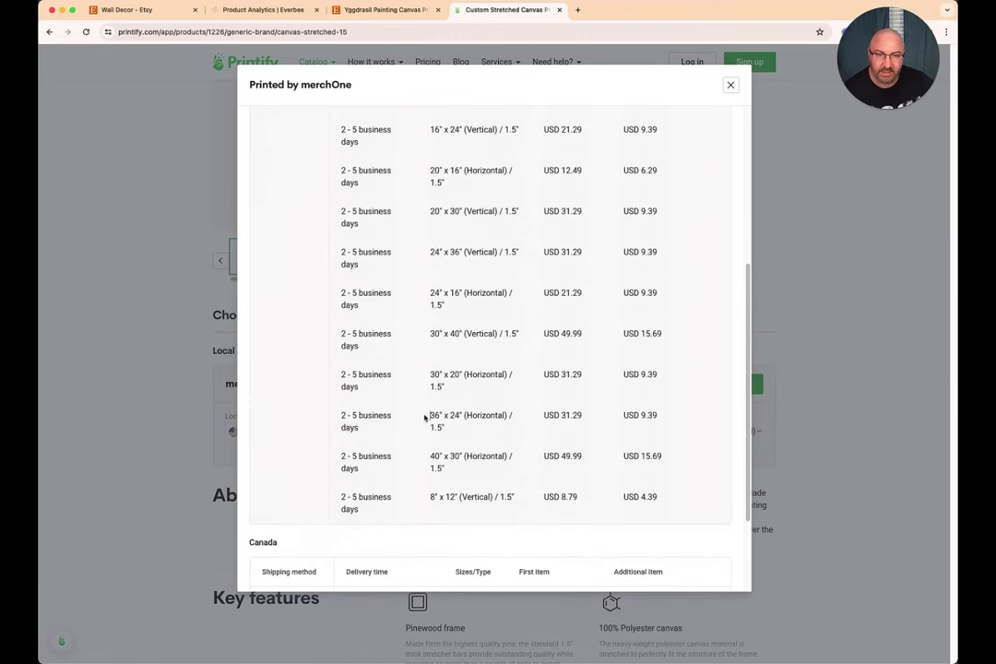
drag(582, 416, 542, 417)
click(585, 426)
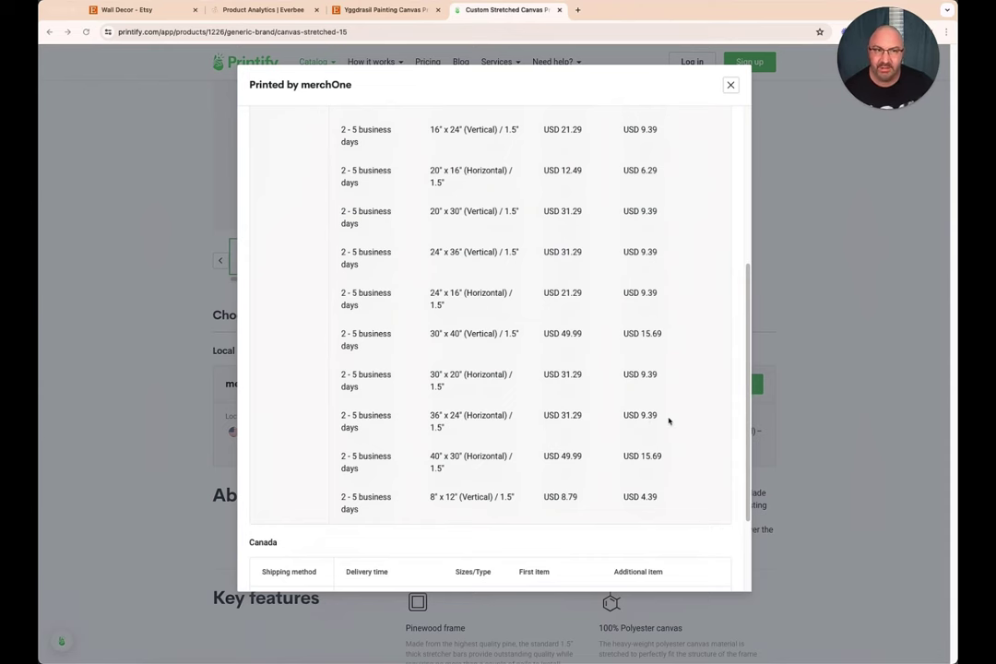
scroll(590, 378, up, 5)
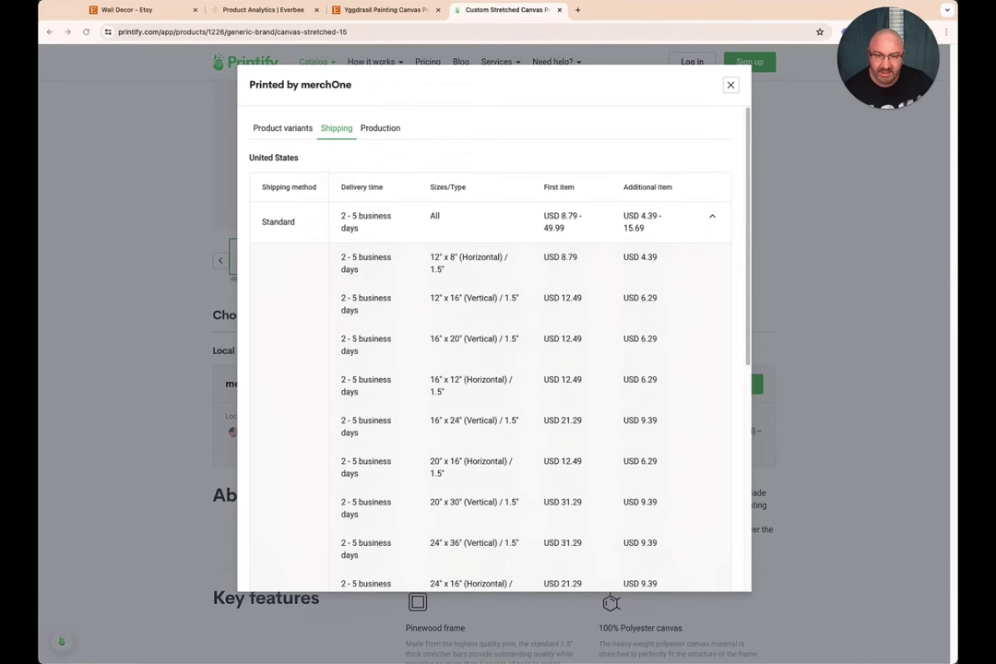
Switch to the Calculator app and add the 55.86 product price and 31.29 shipping cost
key(super+Tab)
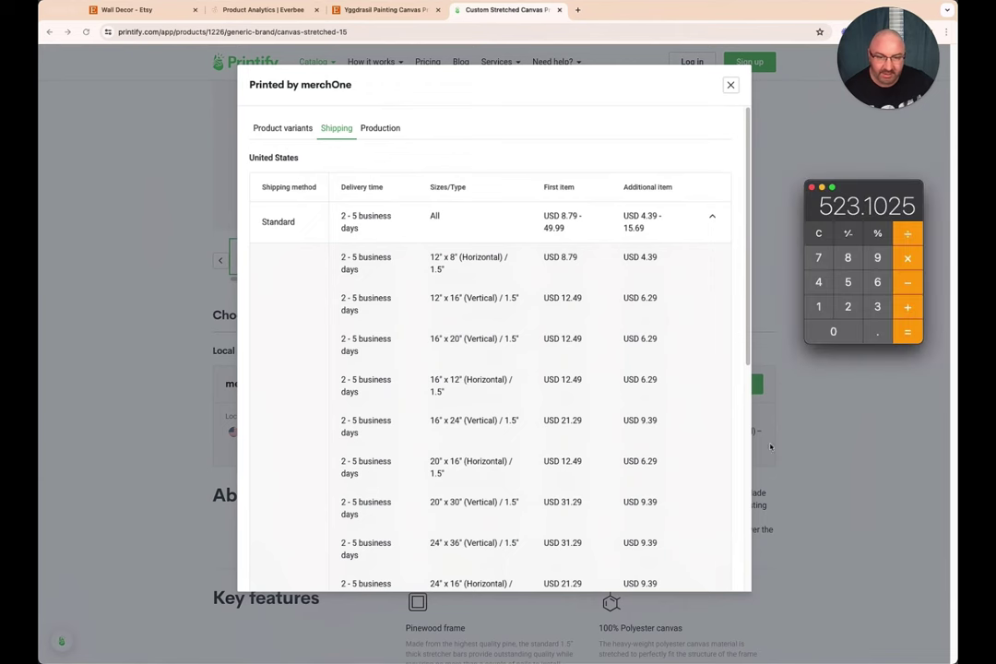
text(55.)
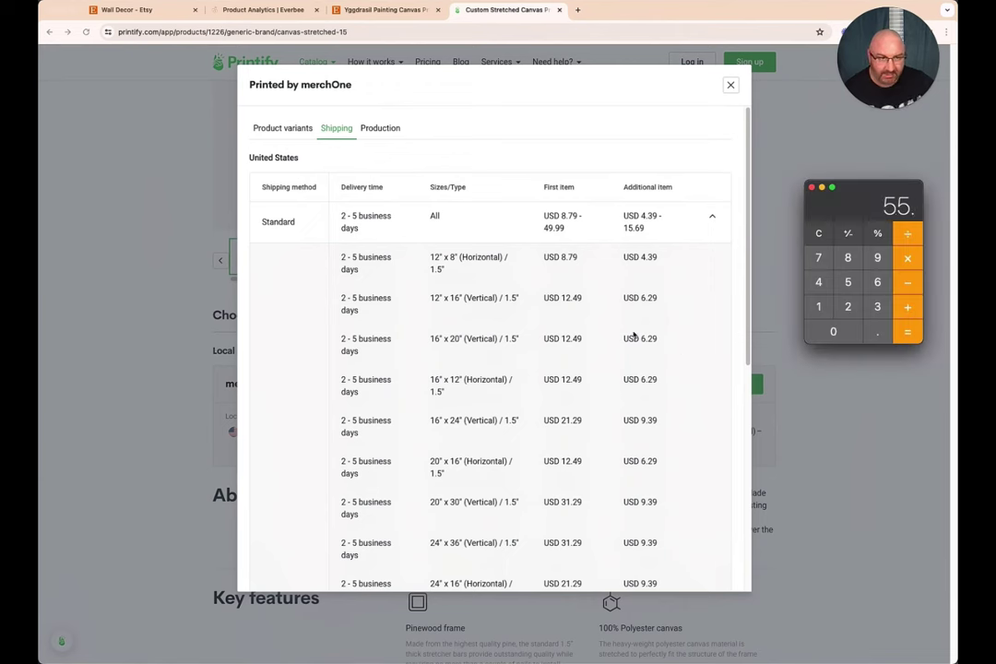
text(86)
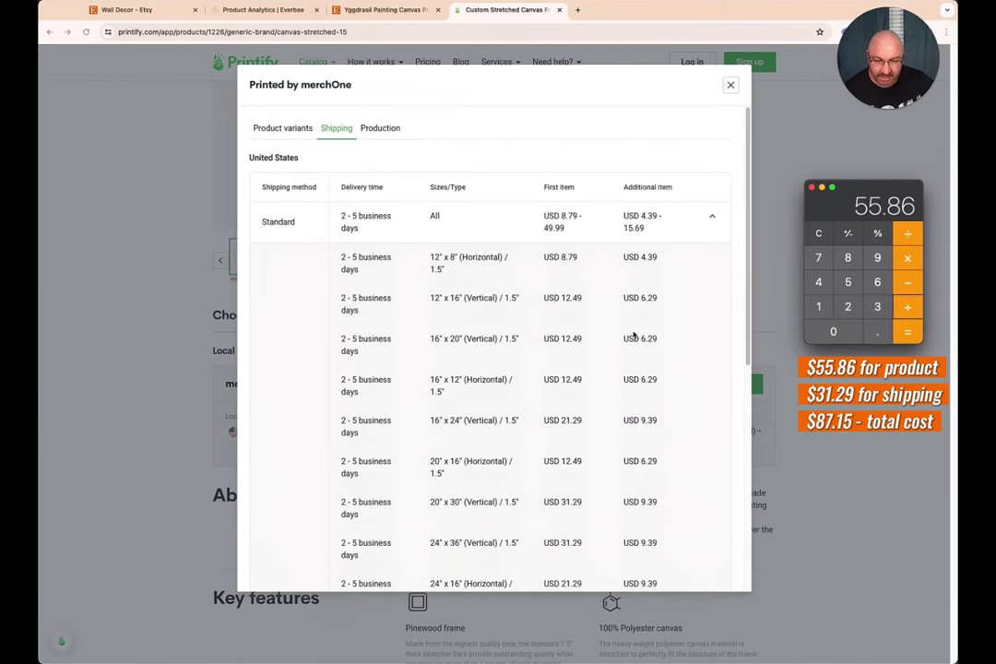
text(+31.29)
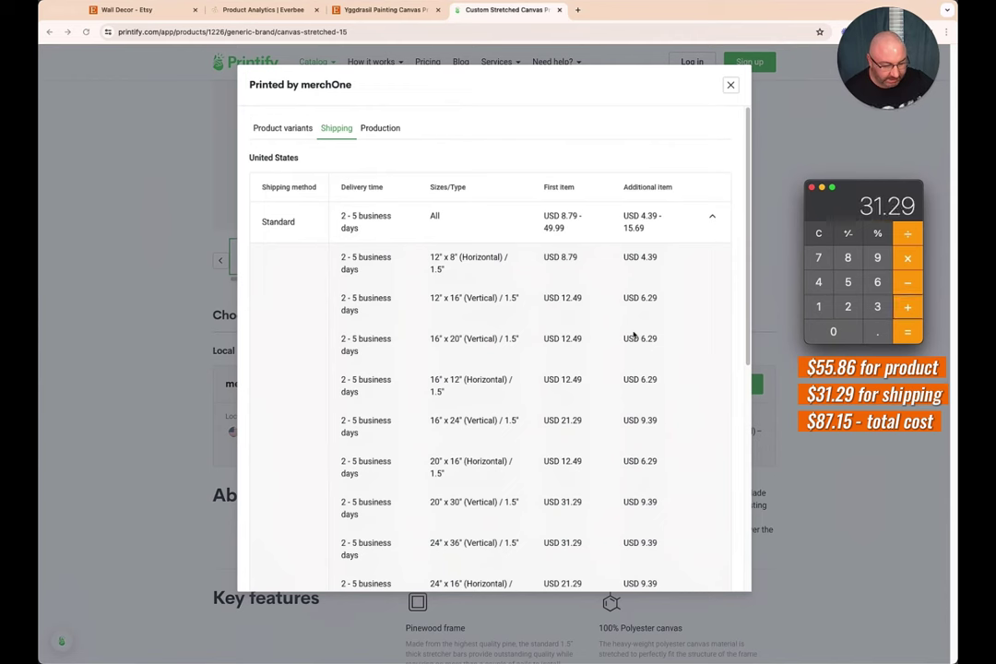
key(Return)
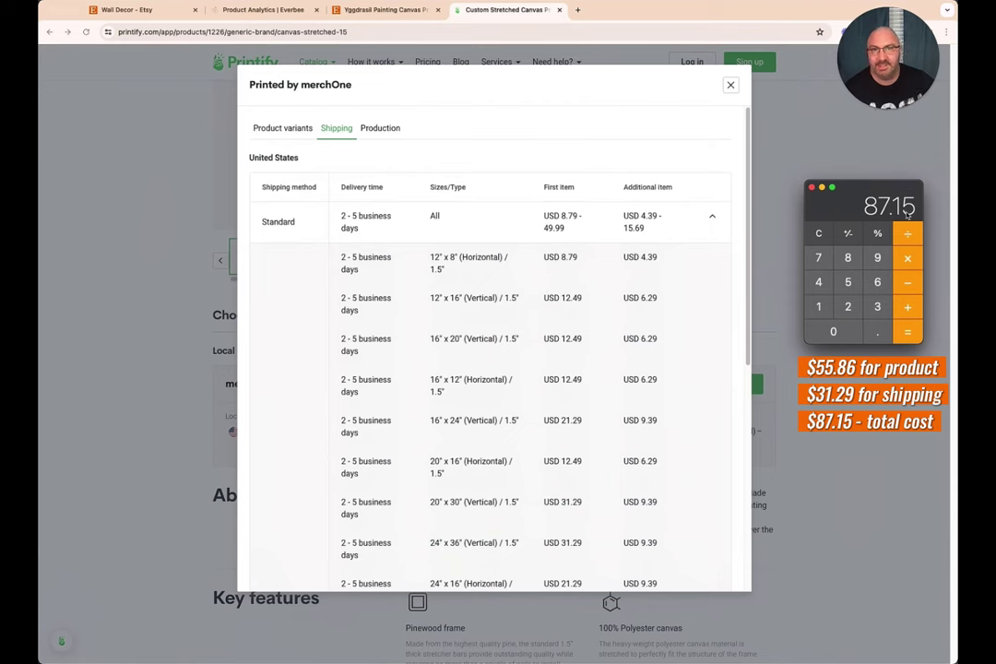
Return to the Yggdrasil listing on Etsy, open EverBee's Etsy Calculator, set the discount to 40%, calculate and check the total revenue
click(376, 10)
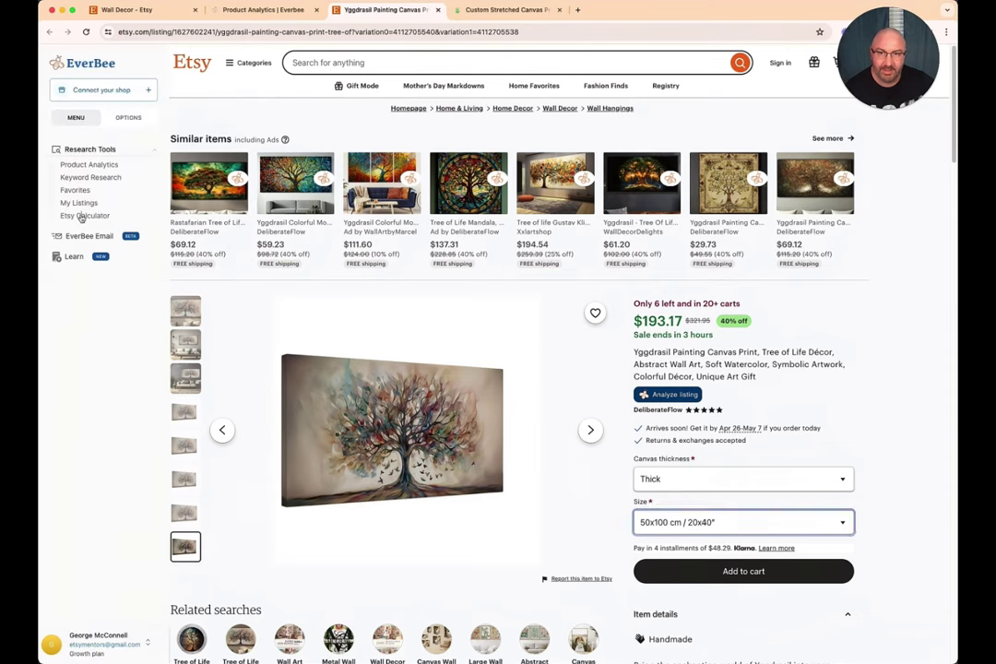
click(83, 214)
key(Tab)
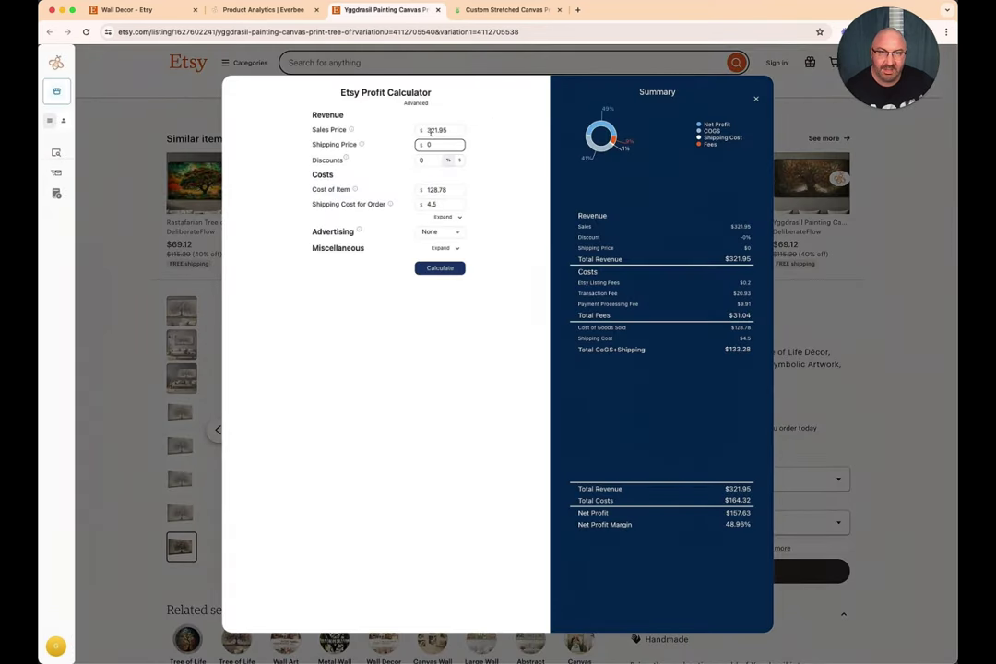
key(Tab)
text(40)
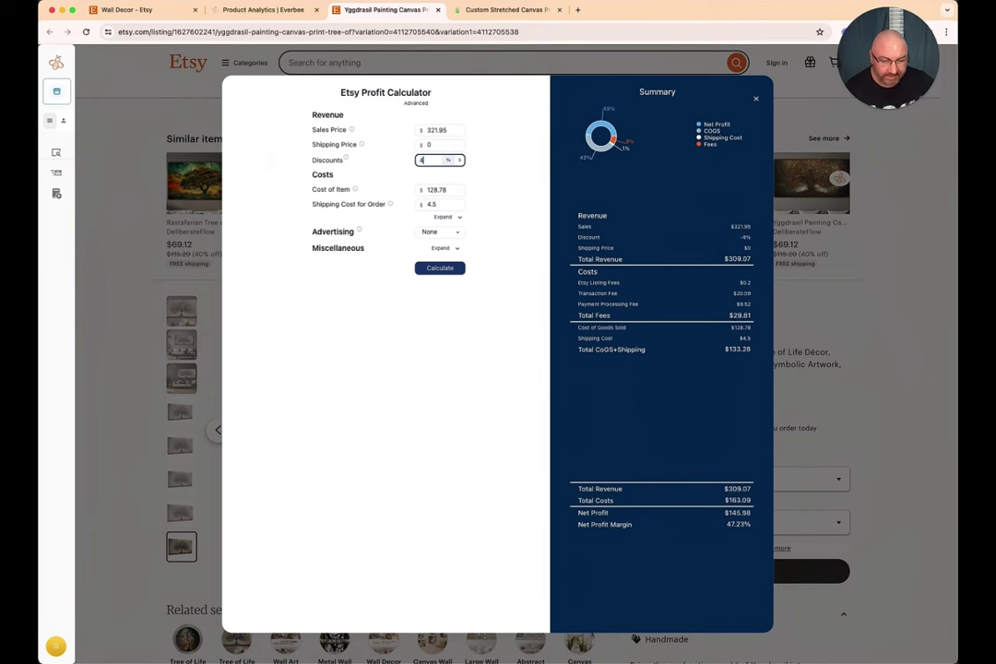
click(450, 267)
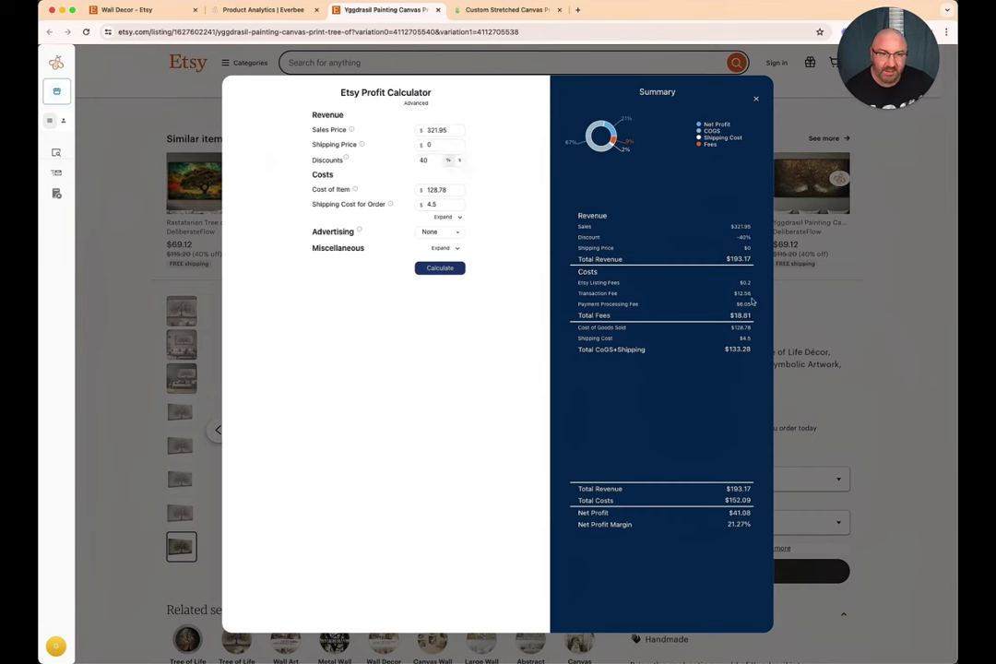
drag(748, 258, 726, 259)
click(724, 277)
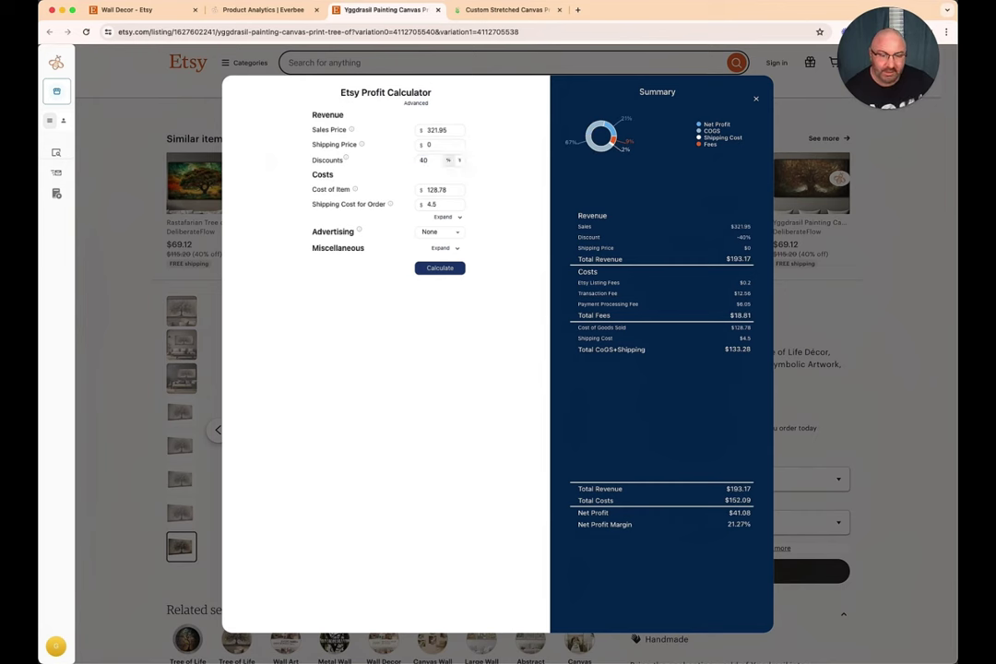
Recheck the summed cost in the Calculator app, set the cost of item to 87.15, clear the shipping cost for the order and recalculate the profit
key(super+Tab)
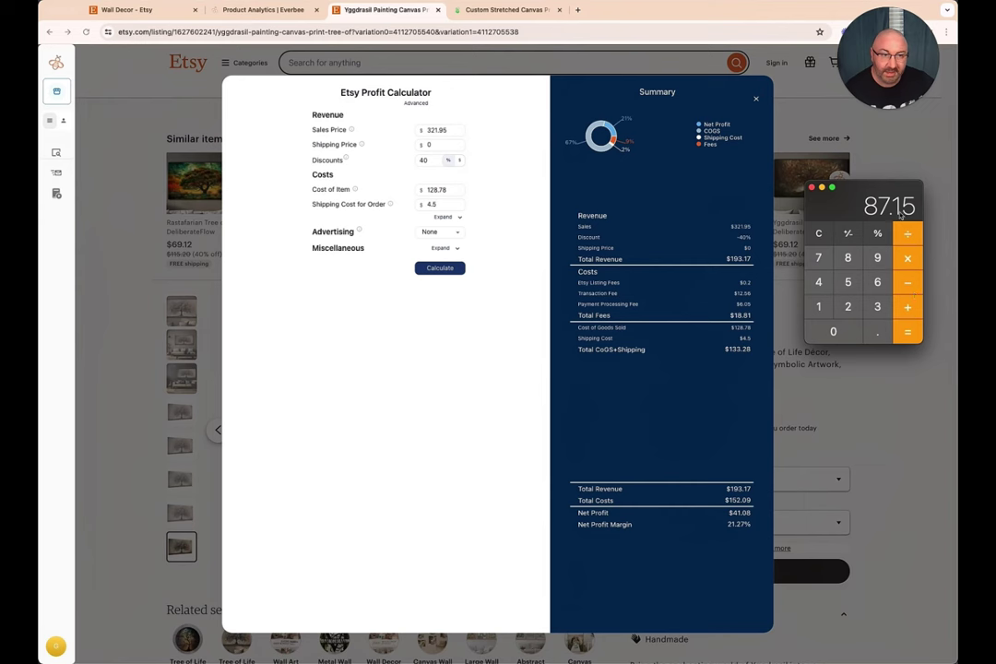
drag(450, 190, 413, 190)
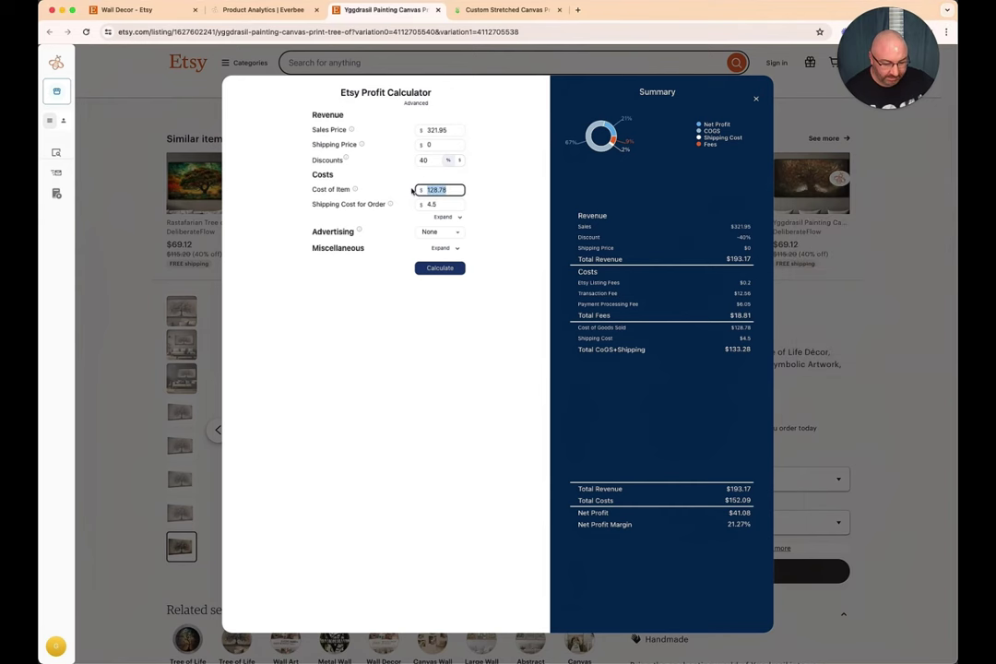
text(87.15)
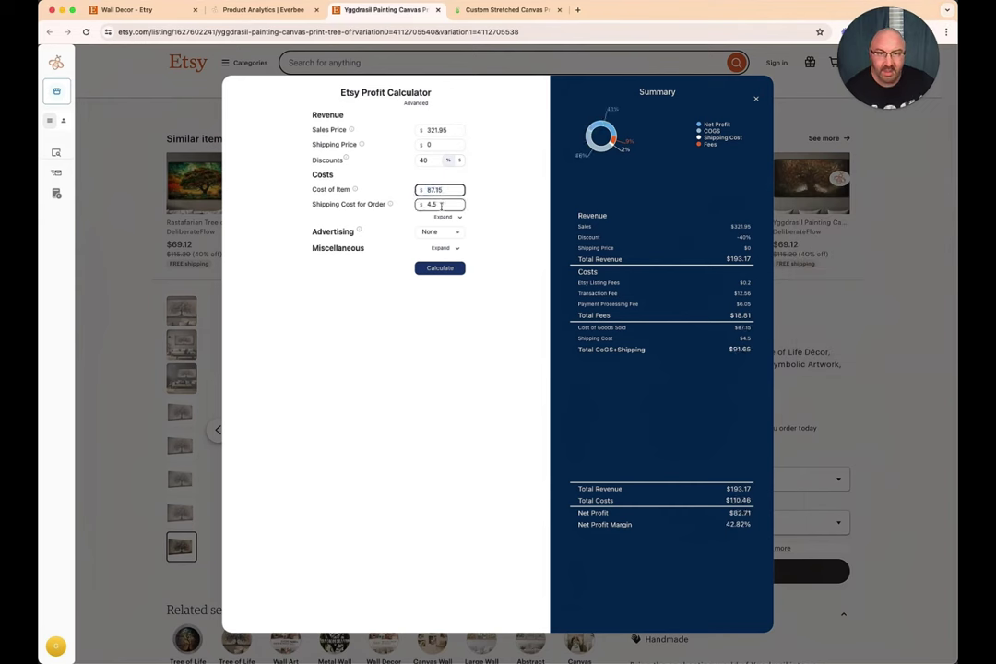
double_click(441, 205)
key(BackSpace)
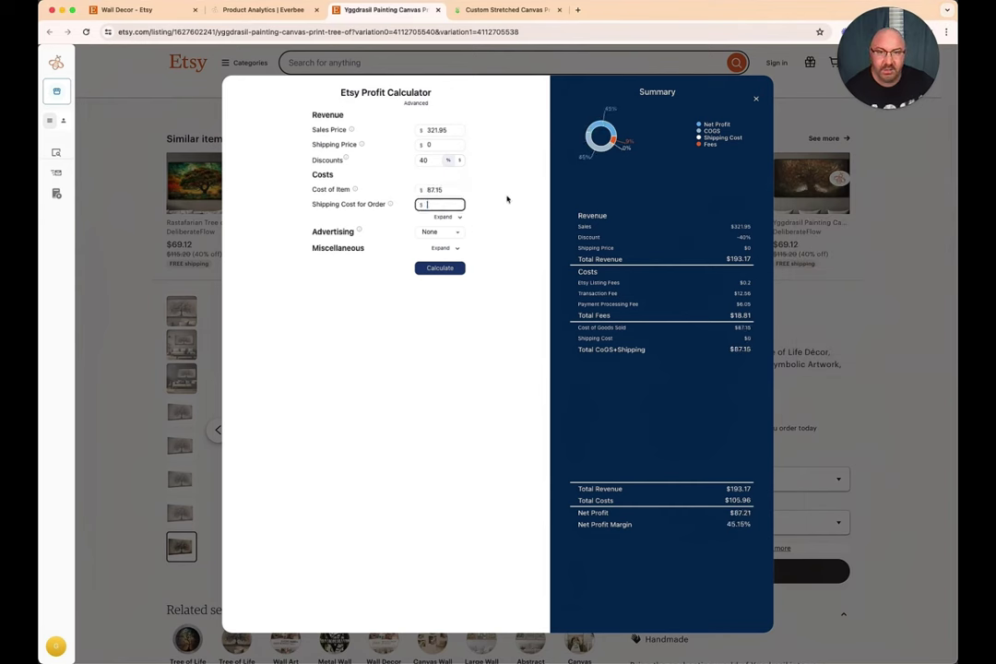
click(441, 270)
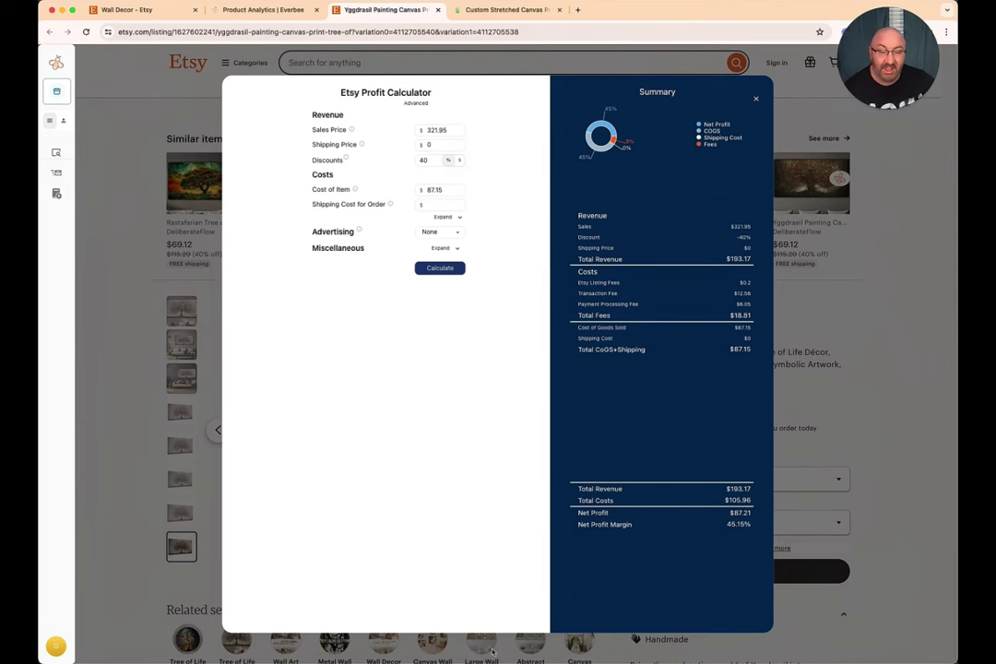
Switch to the Calculator app, clear it and multiply the 87.21 net profit by 67
key(super+Tab)
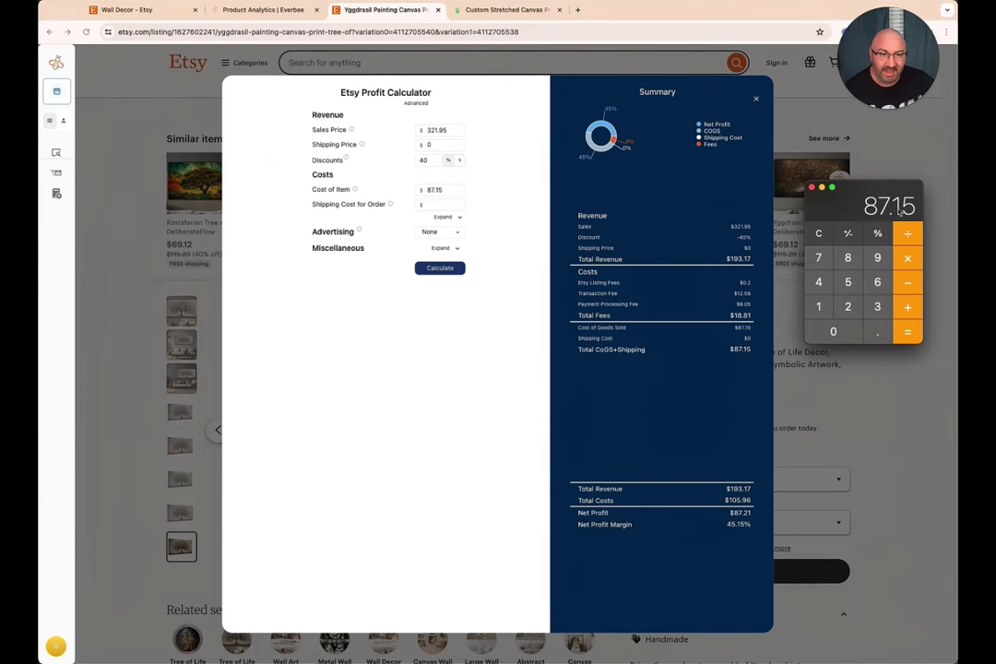
click(817, 234)
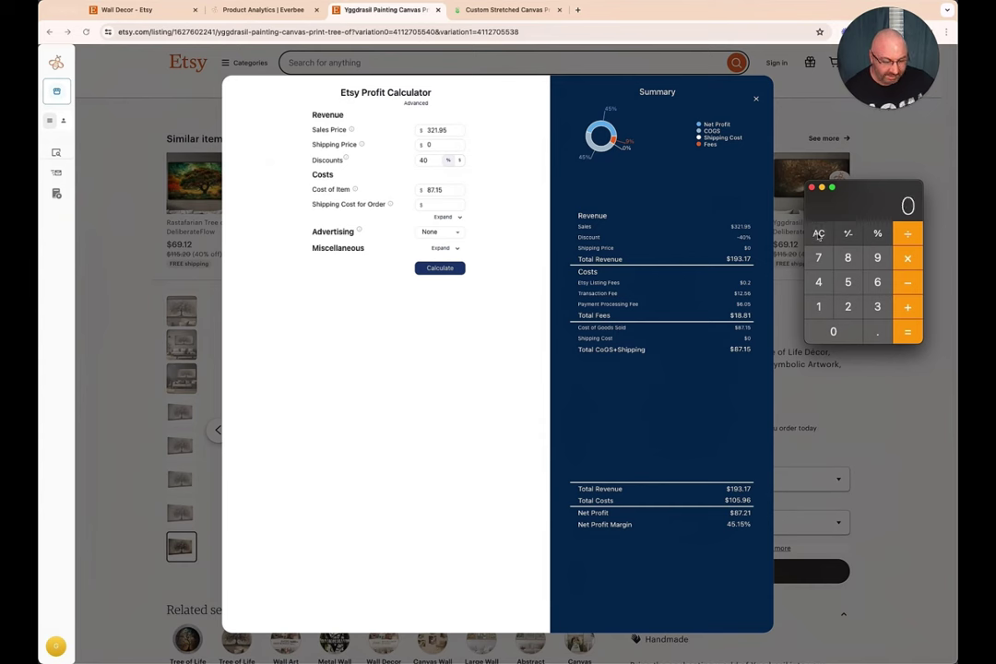
text(87.21)
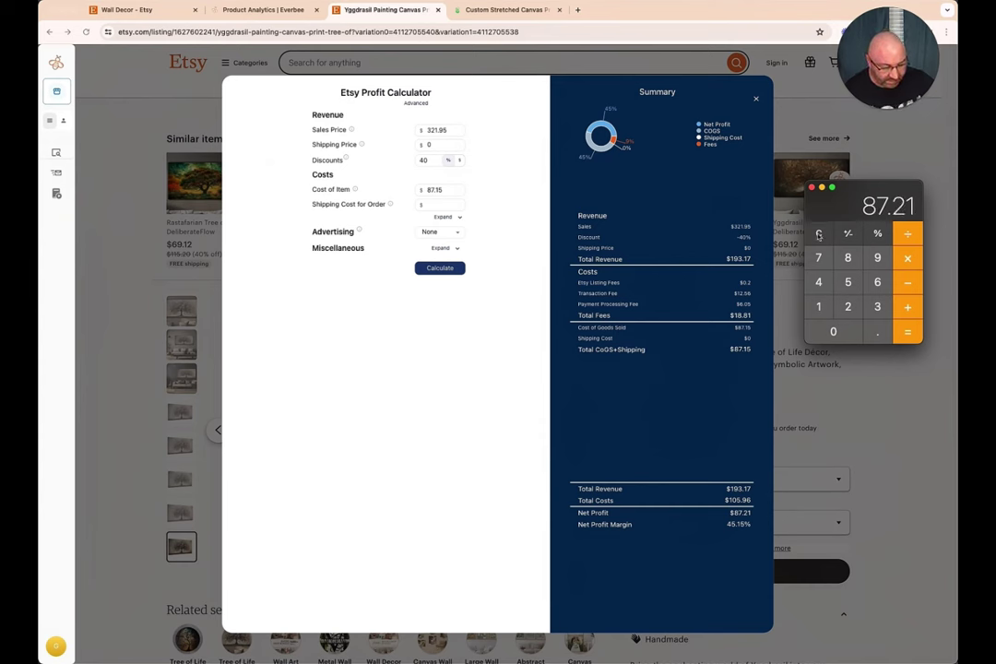
text(*67)
key(Return)
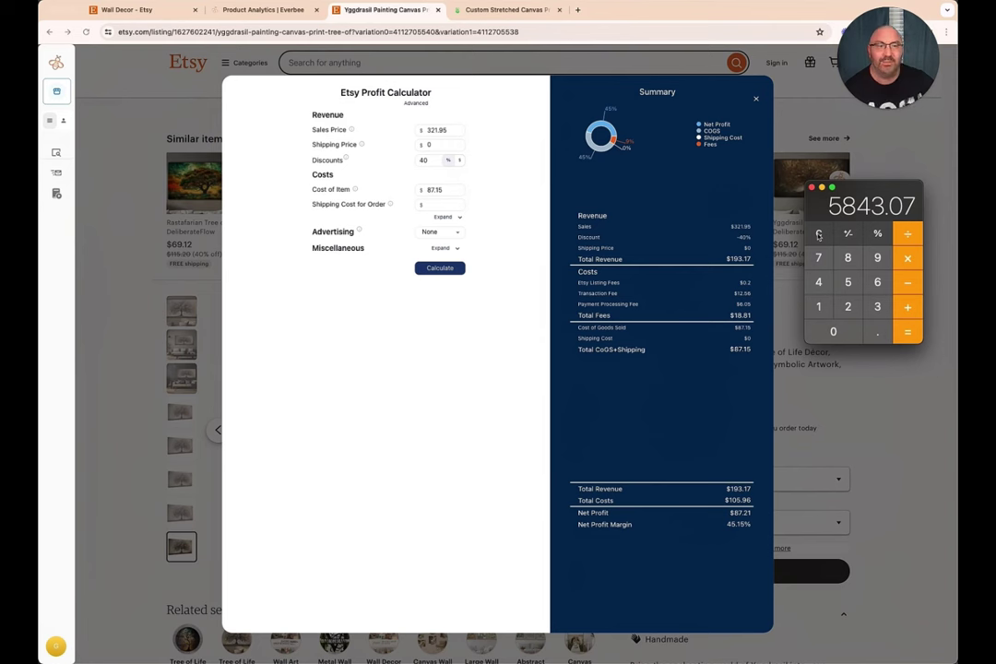